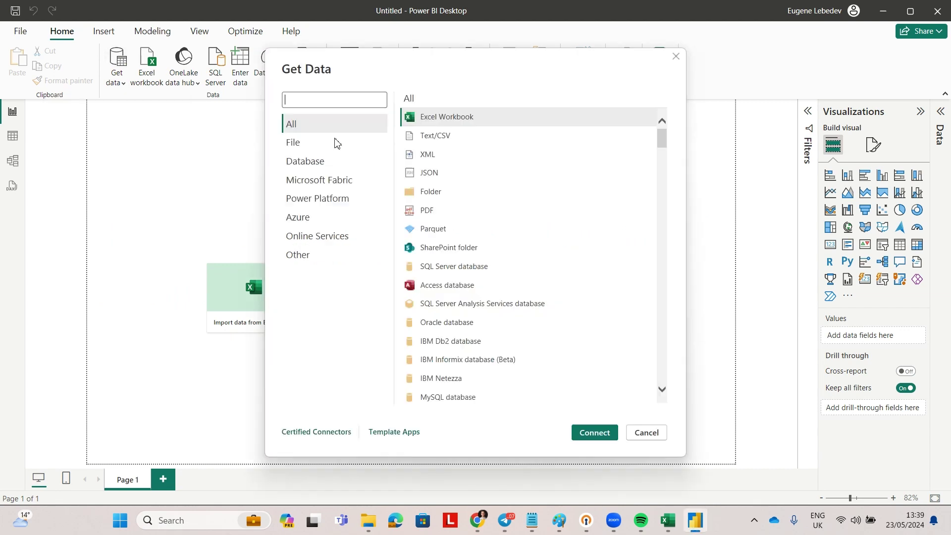
Step: Search the data sources for "quickboo" and select the QuickBooks Online (Beta) connector
{"action": "type", "text": "quickboo"}
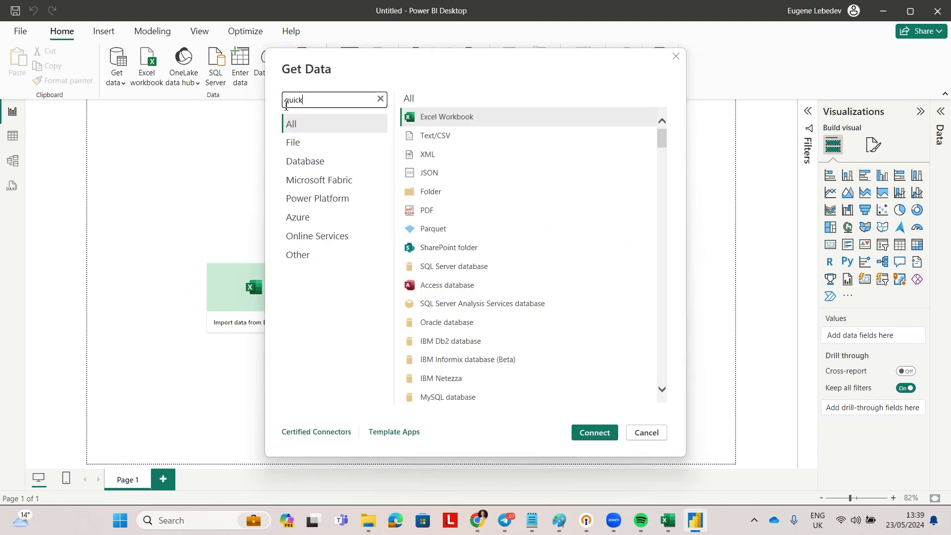
{"action": "left_click", "coordinate": [461, 118]}
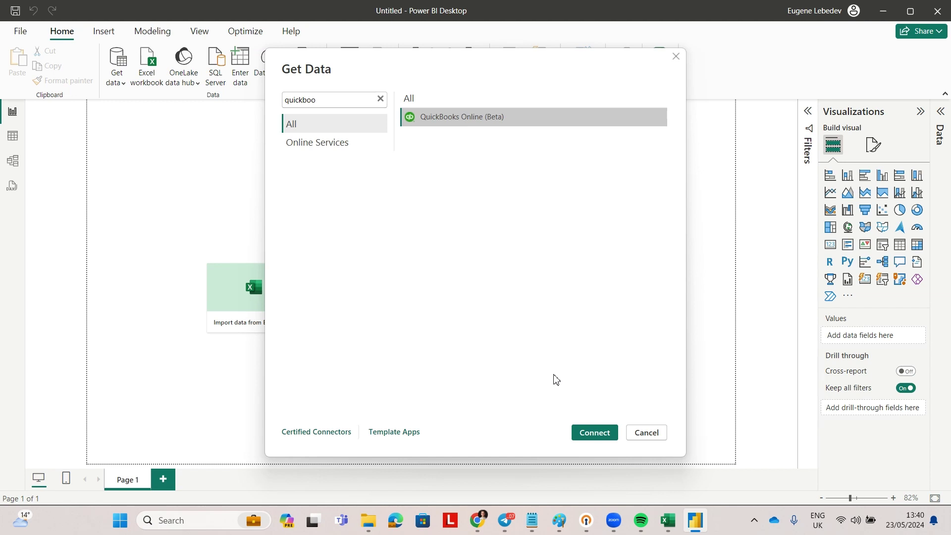
Step: Switch to Chrome, look over the Quickbooks Power BI Connector page and open the Quickbooks Online Extracted Data Format.xlsx link in a separate tab
{"action": "key", "text": "alt+Tab"}
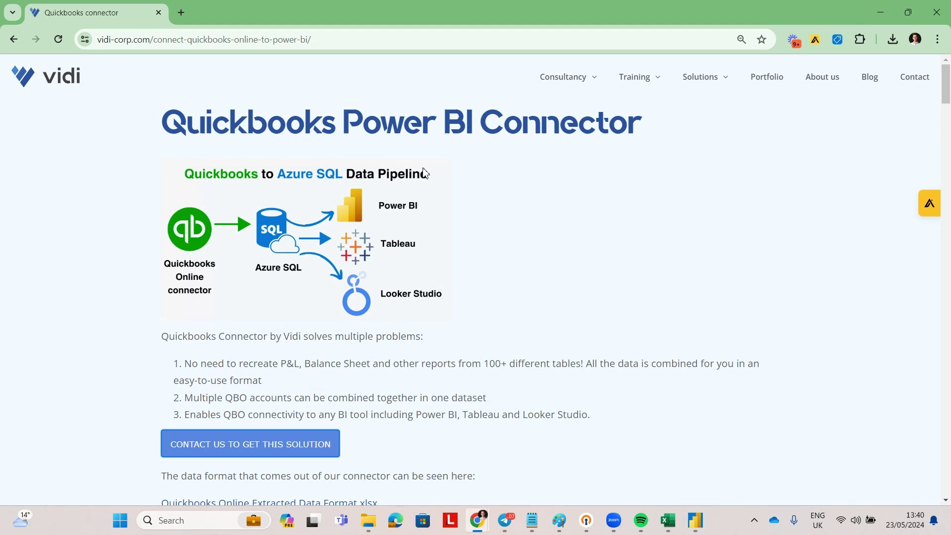
{"action": "scroll", "coordinate": [362, 190], "scroll_direction": "down", "scroll_amount": 2}
{"action": "scroll", "coordinate": [363, 193], "scroll_direction": "up", "scroll_amount": 1}
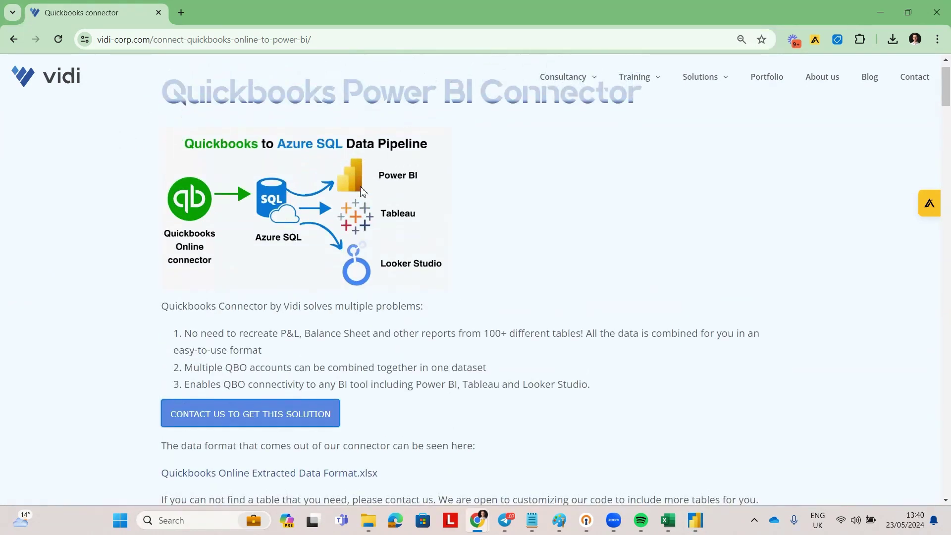
{"action": "scroll", "coordinate": [362, 192], "scroll_direction": "up", "scroll_amount": 1}
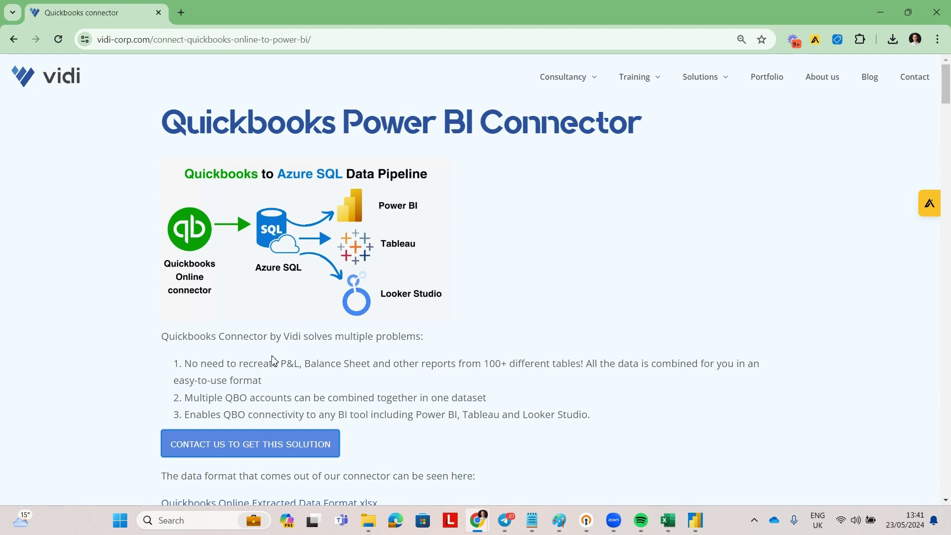
{"action": "scroll", "coordinate": [195, 371], "scroll_direction": "down", "scroll_amount": 3}
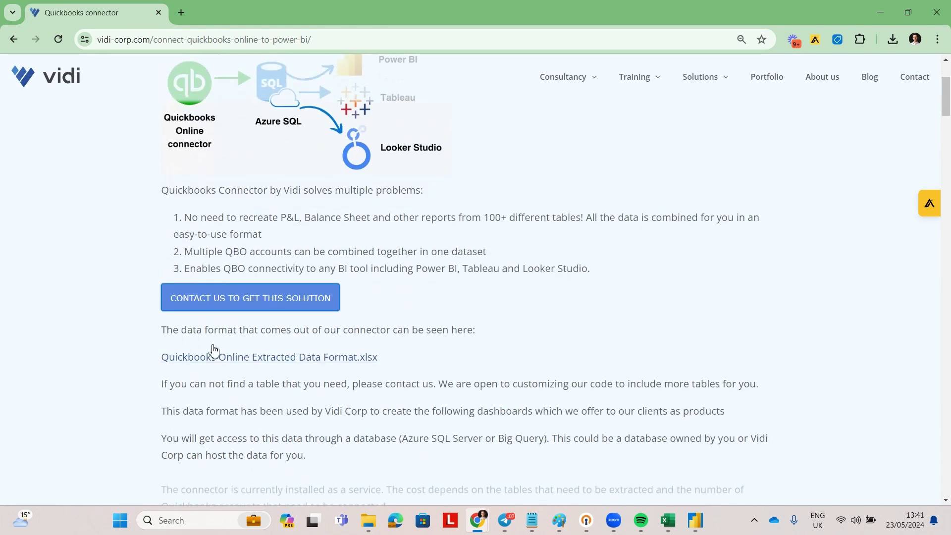
{"action": "right_click", "coordinate": [233, 357]}
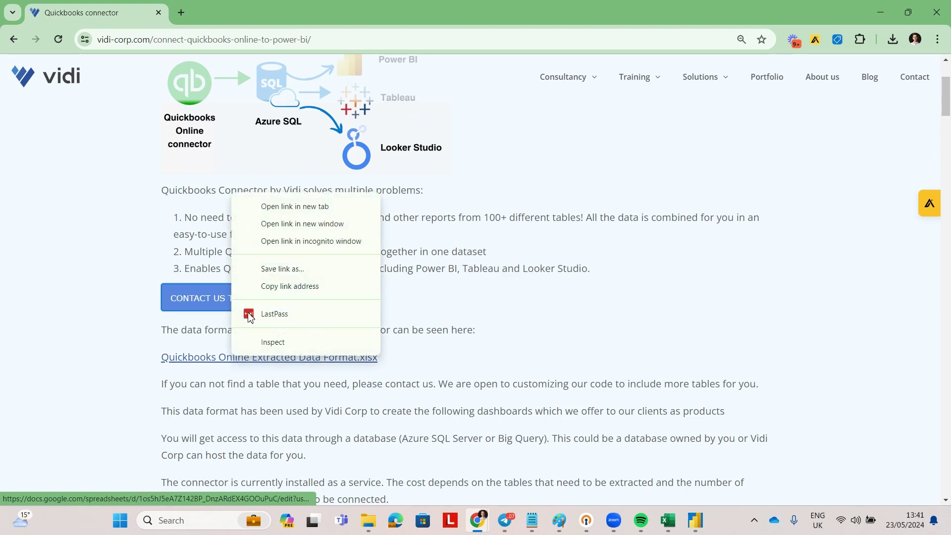
{"action": "left_click", "coordinate": [278, 207]}
{"action": "left_click", "coordinate": [246, 6]}
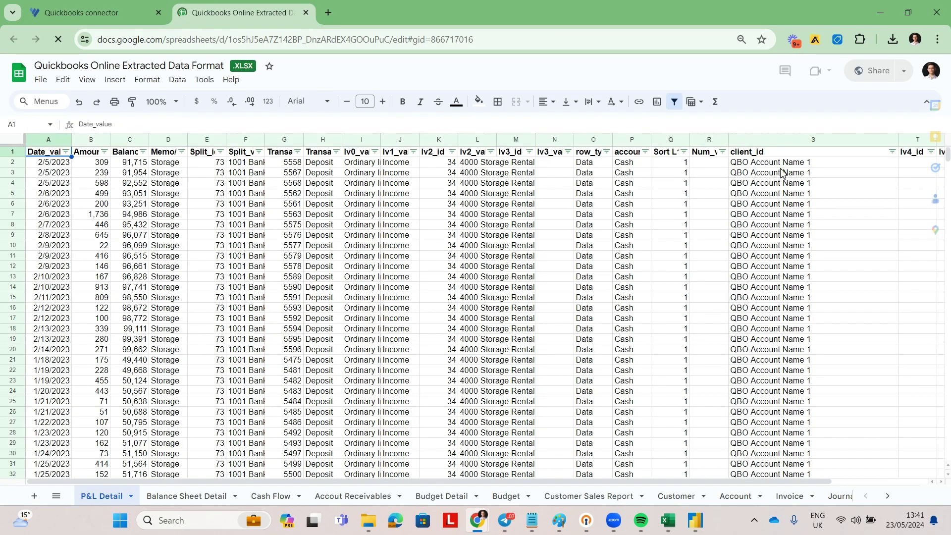
Step: Examine the client_id column in the P&L Detail sheet and view the Balance Sheet Detail sheet
{"action": "left_click", "coordinate": [779, 155]}
{"action": "left_click", "coordinate": [780, 165]}
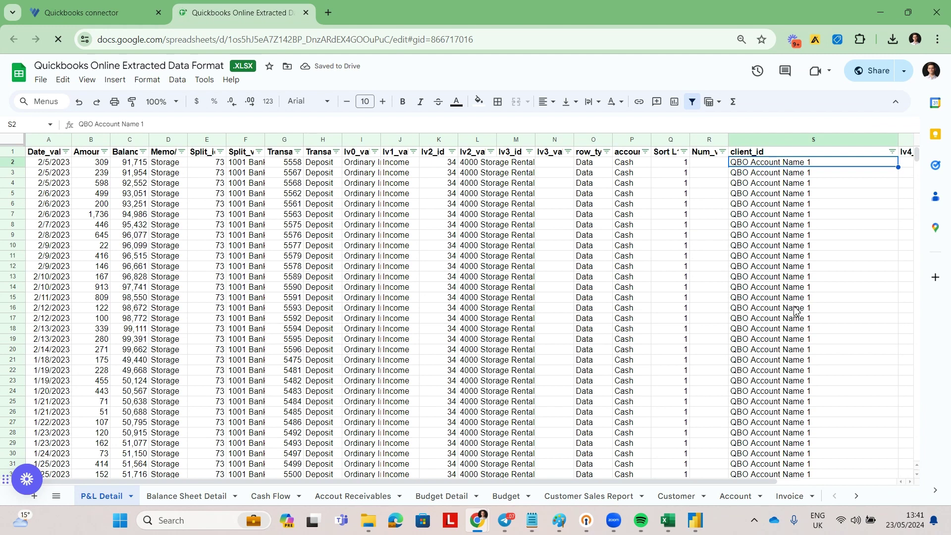
{"action": "scroll", "coordinate": [794, 311], "scroll_direction": "down", "scroll_amount": 4}
{"action": "scroll", "coordinate": [794, 311], "scroll_direction": "up", "scroll_amount": 4}
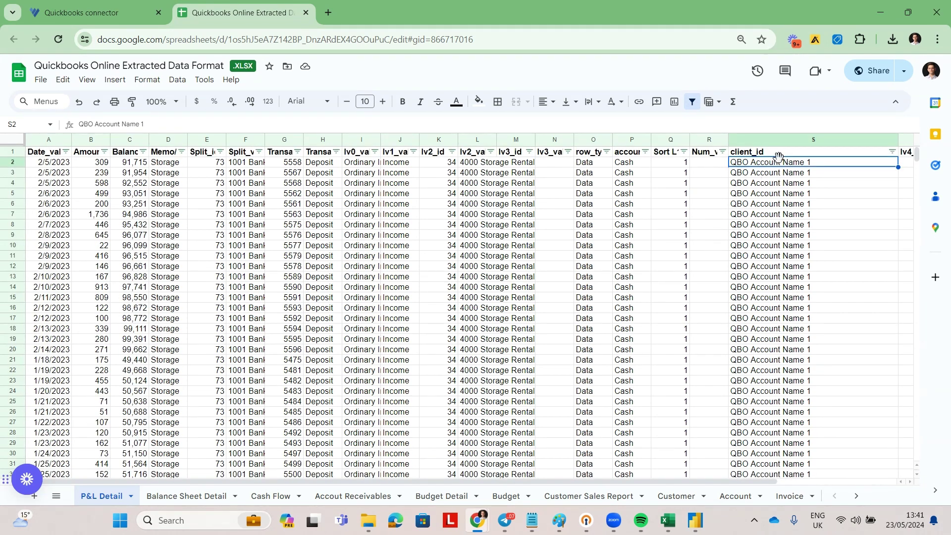
{"action": "left_click", "coordinate": [793, 278]}
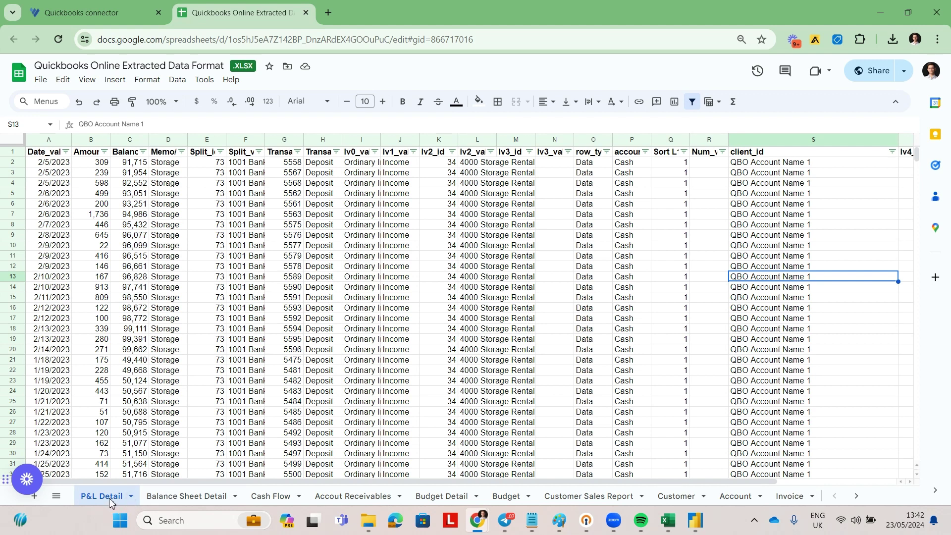
{"action": "left_click", "coordinate": [212, 500]}
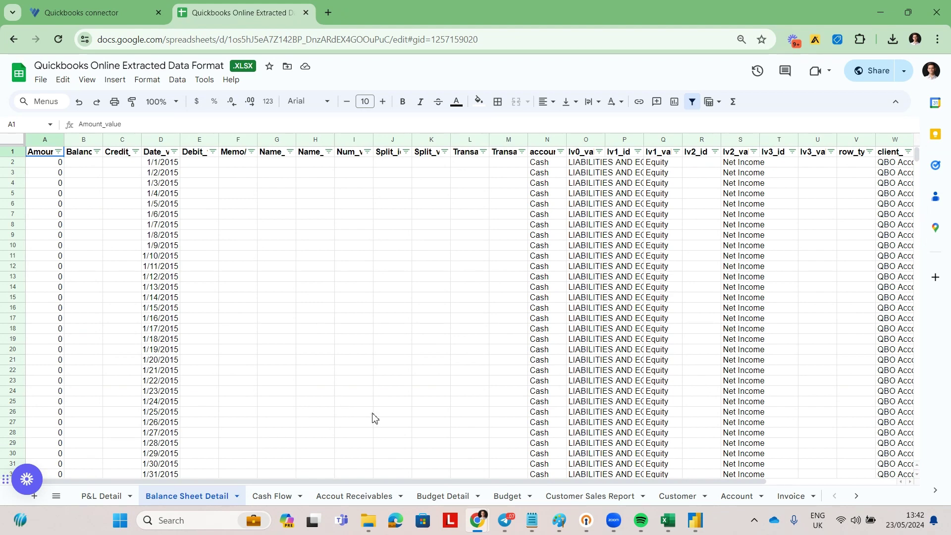
Step: Return to the Quickbooks connector page and read the column documentation for the Profit and Loss Detail table
{"action": "left_click", "coordinate": [152, 7]}
{"action": "scroll", "coordinate": [327, 347], "scroll_direction": "down", "scroll_amount": 8}
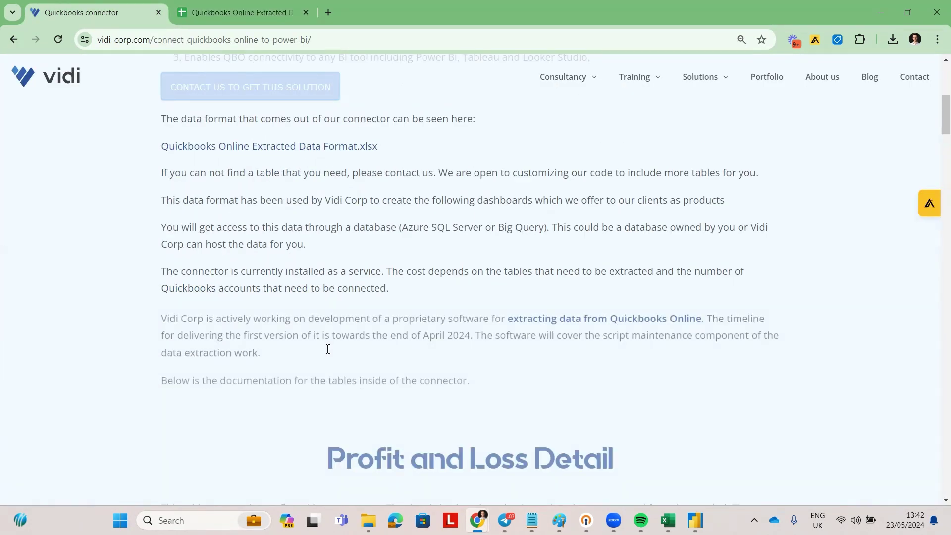
{"action": "scroll", "coordinate": [327, 351], "scroll_direction": "down", "scroll_amount": 1}
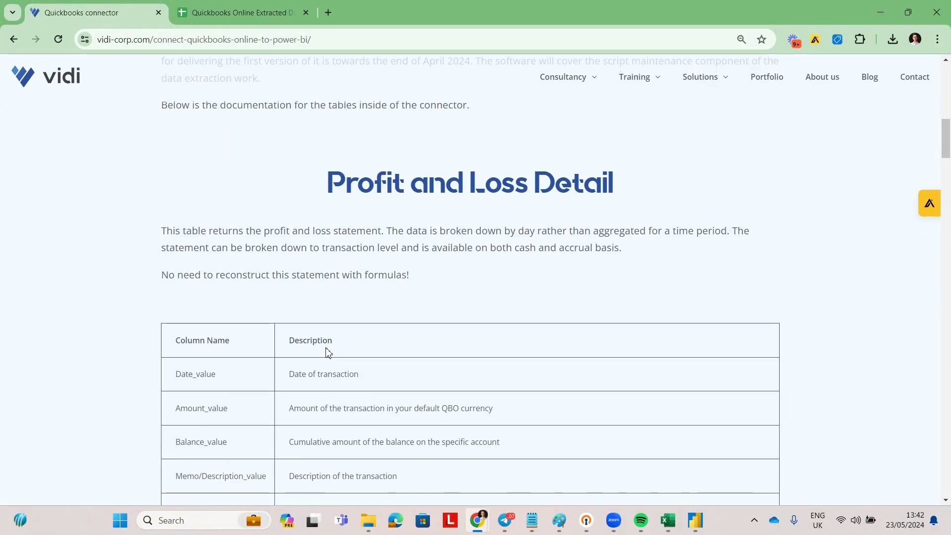
{"action": "scroll", "coordinate": [327, 352], "scroll_direction": "down", "scroll_amount": 1}
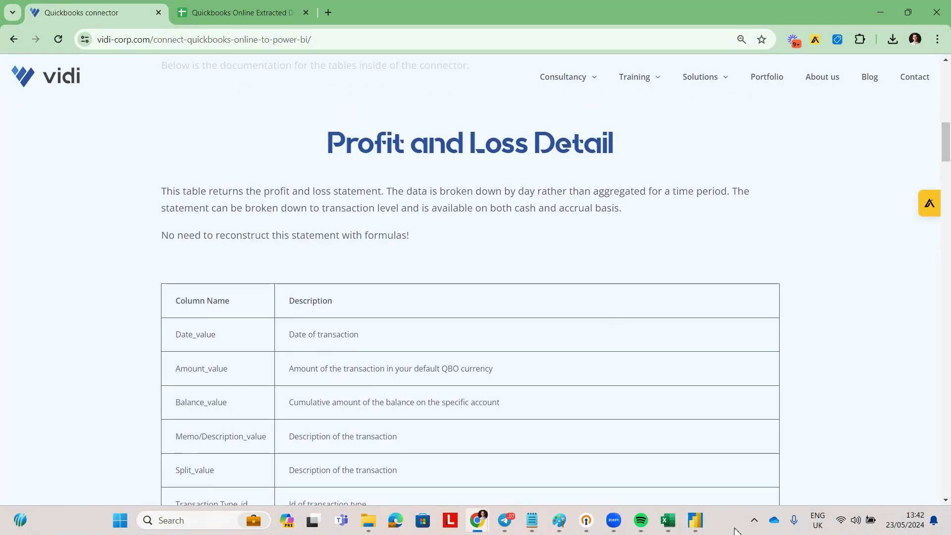
{"action": "mouse_move", "coordinate": [706, 531]}
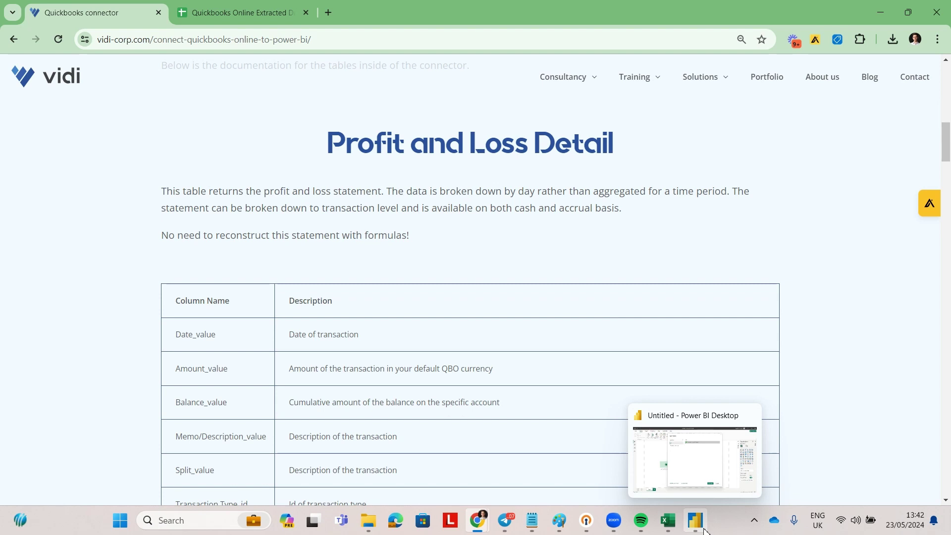
{"action": "scroll", "coordinate": [503, 208], "scroll_direction": "down", "scroll_amount": 2}
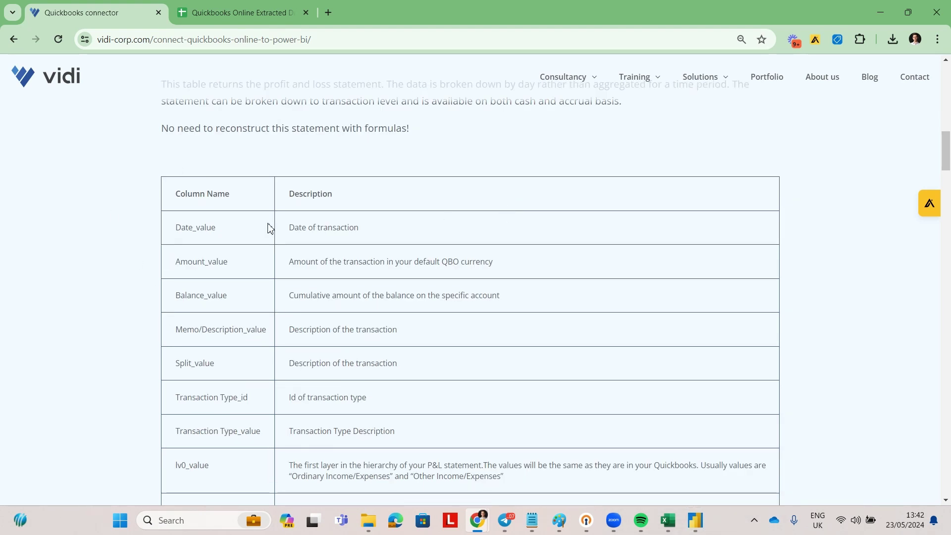
{"action": "scroll", "coordinate": [293, 300], "scroll_direction": "down", "scroll_amount": 6}
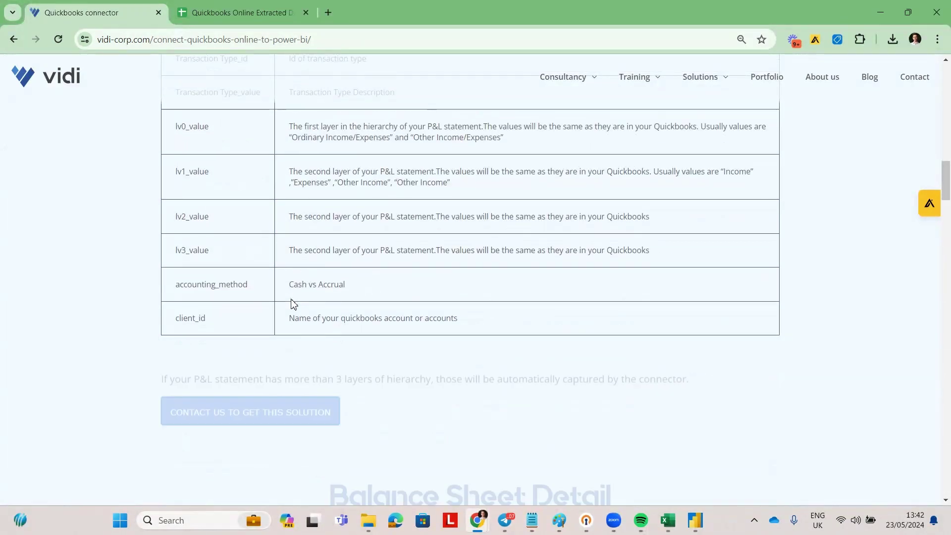
{"action": "scroll", "coordinate": [293, 304], "scroll_direction": "up", "scroll_amount": 20}
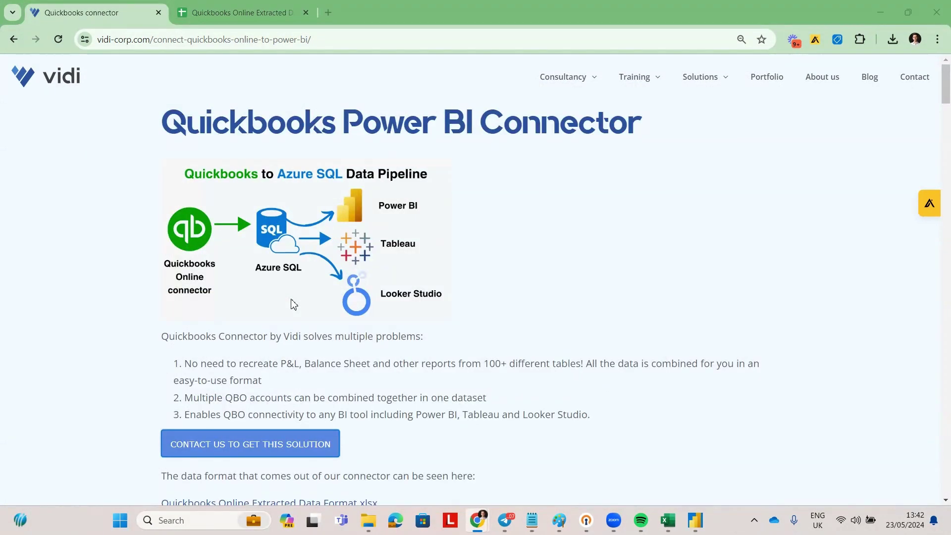
Step: Switch to Power BI Desktop, search the data sources for "azure" and connect with Azure SQL database
{"action": "key", "text": "alt+Tab"}
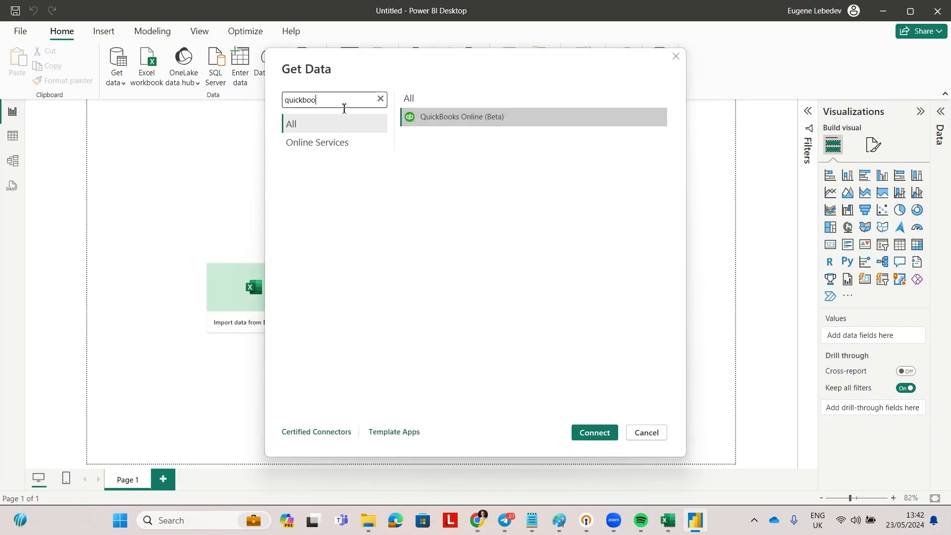
{"action": "left_click", "coordinate": [342, 100]}
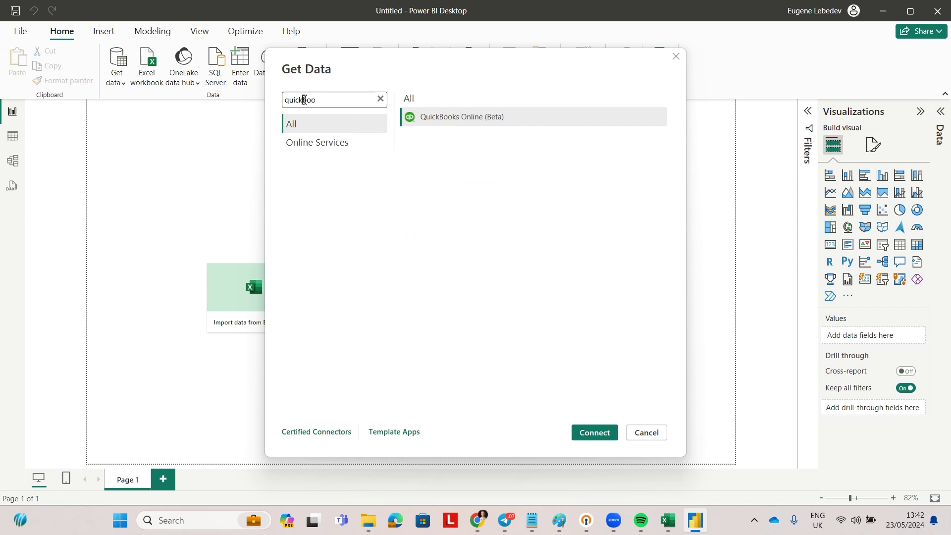
{"action": "left_click_drag", "start_coordinate": [341, 101], "coordinate": [264, 107]}
{"action": "type", "text": "azure"}
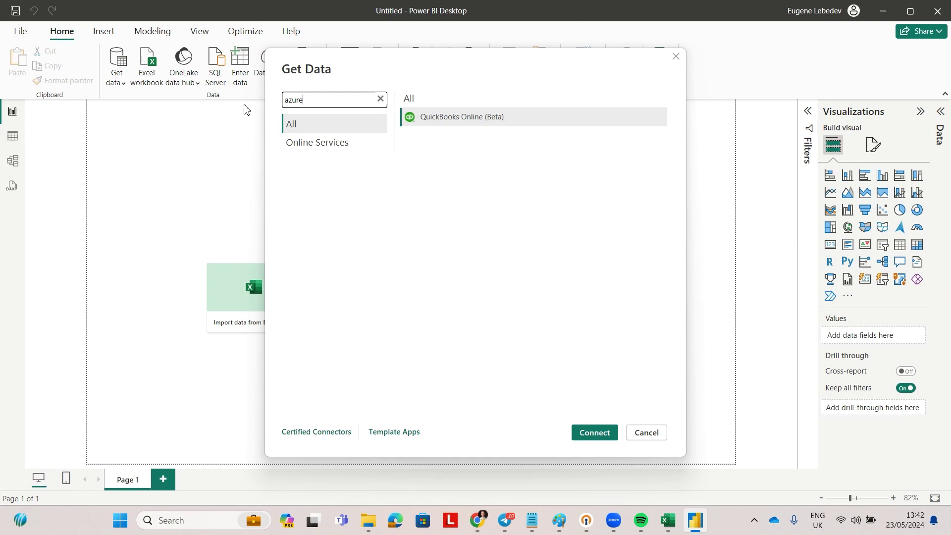
{"action": "left_click", "coordinate": [422, 121]}
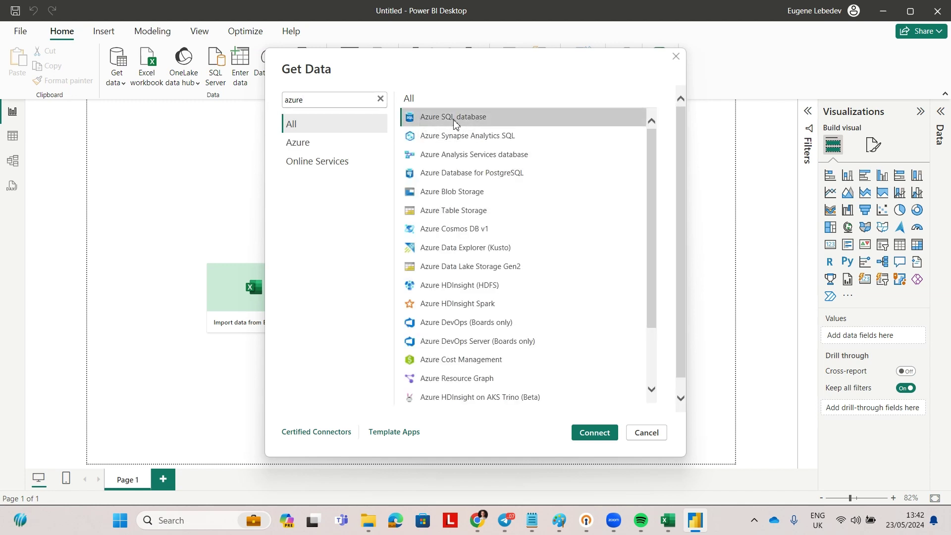
{"action": "left_click", "coordinate": [594, 433]}
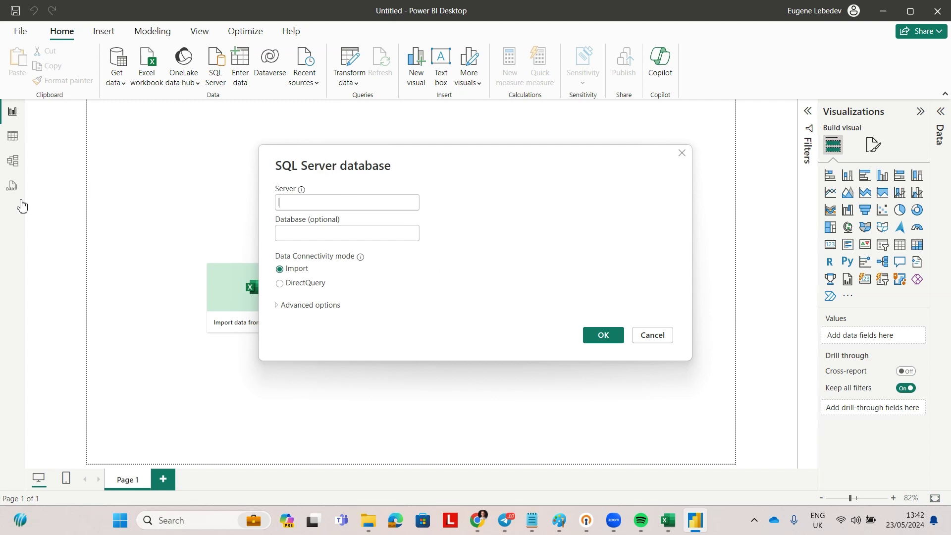
Step: Enter the server tcp:signalcfo.database.windows.net and its database, and connect to it
{"action": "right_click", "coordinate": [314, 210]}
{"action": "left_click", "coordinate": [385, 233]}
{"action": "key", "text": "Escape"}
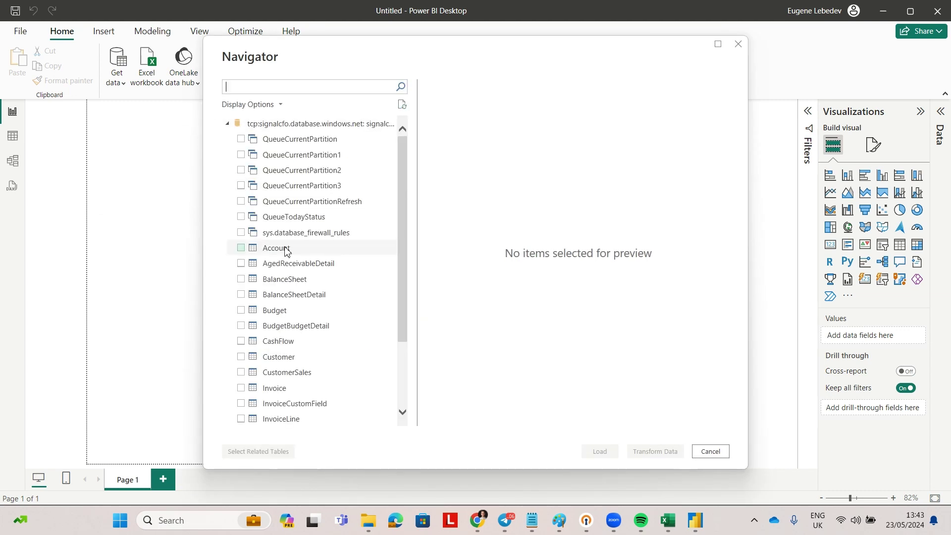
Step: Select the ProfitAndLoss table from the database and open it for transformation in Power Query Editor
{"action": "scroll", "coordinate": [286, 252], "scroll_direction": "down", "scroll_amount": 3}
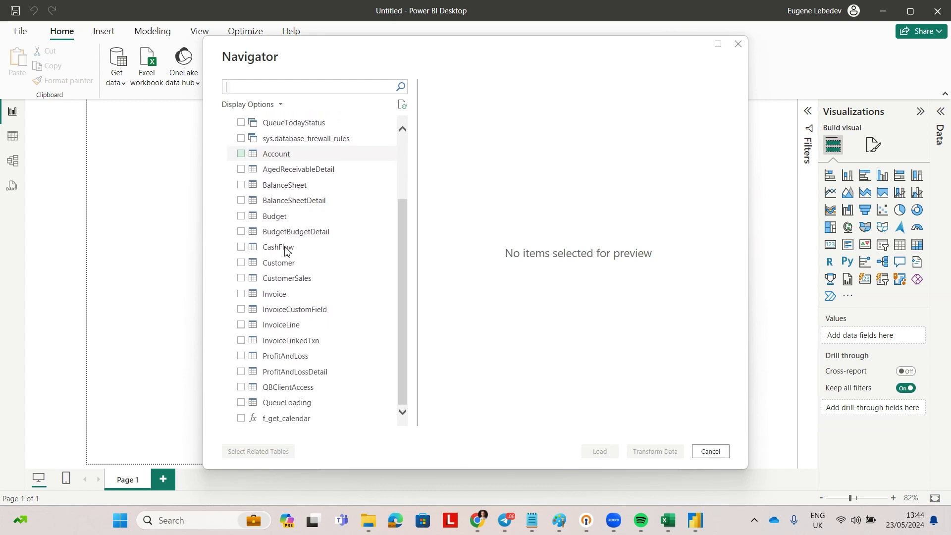
{"action": "left_click", "coordinate": [318, 362]}
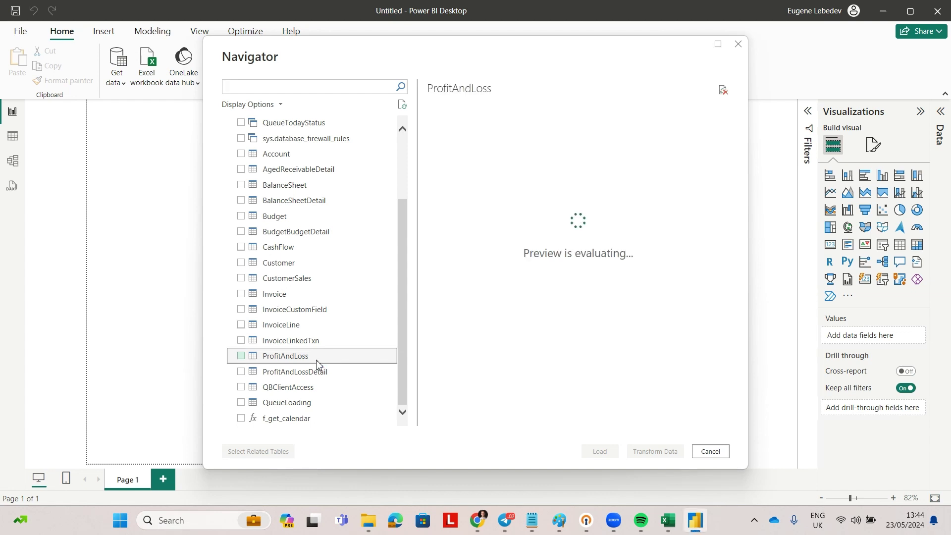
{"action": "left_click", "coordinate": [241, 356]}
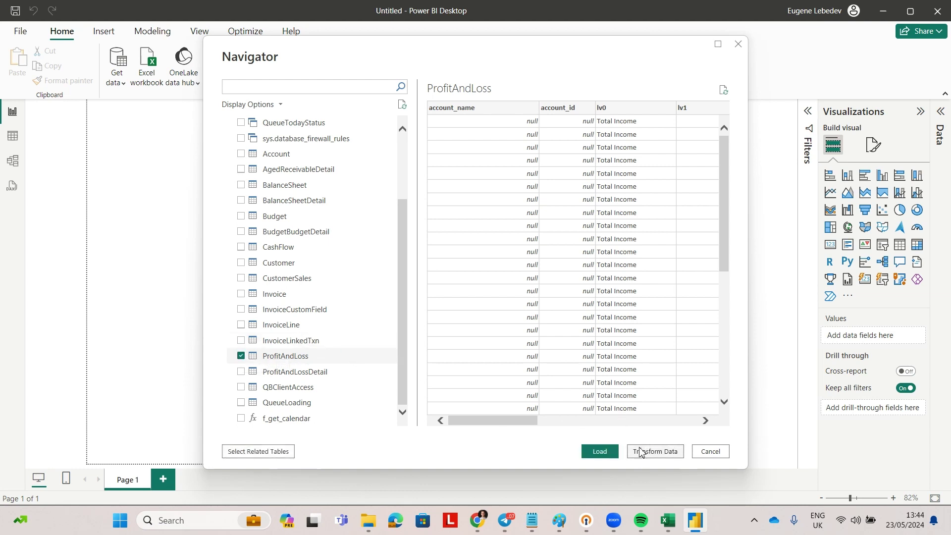
{"action": "left_click", "coordinate": [668, 458]}
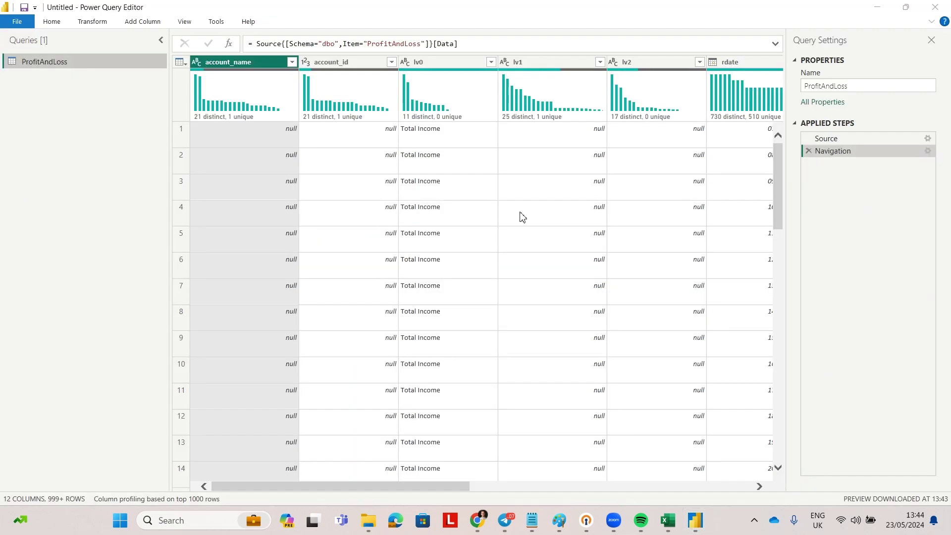
Step: Examine the value distribution of the client_id column in the ProfitAndLoss query
{"action": "left_click", "coordinate": [622, 63]}
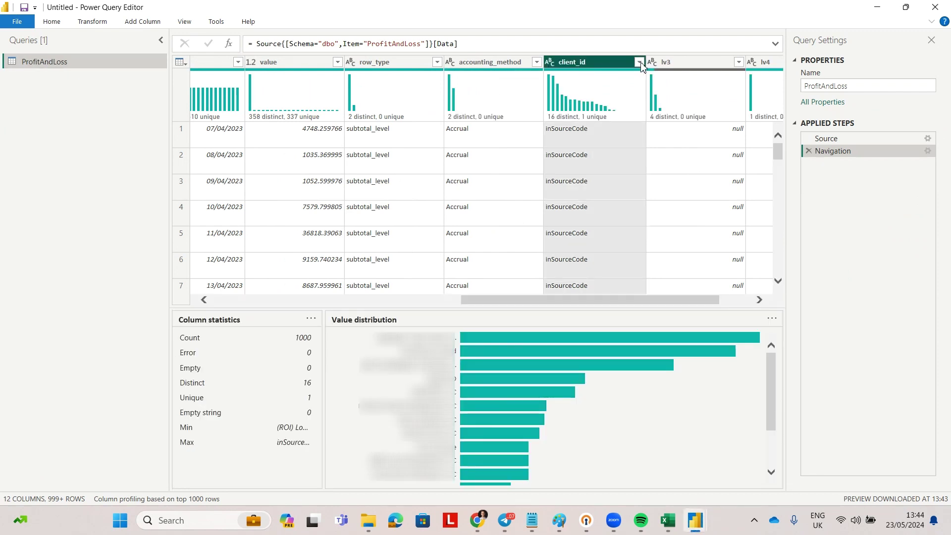
{"action": "scroll", "coordinate": [546, 353], "scroll_direction": "down", "scroll_amount": 3}
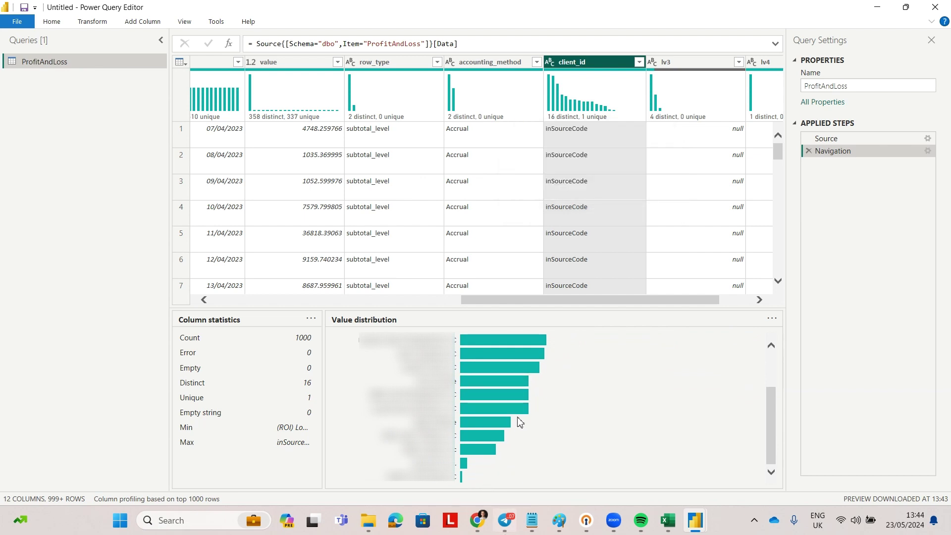
{"action": "mouse_move", "coordinate": [507, 381]}
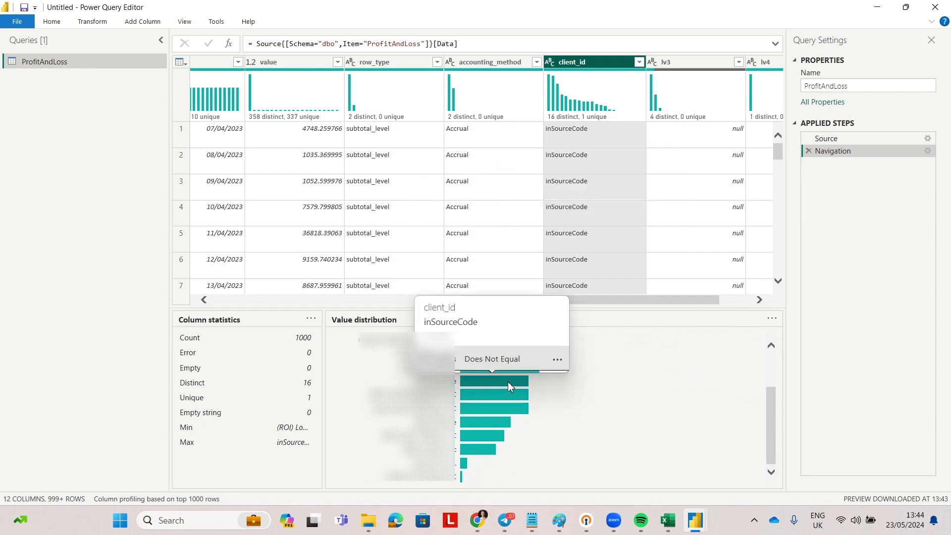
{"action": "scroll", "coordinate": [508, 382], "scroll_direction": "up", "scroll_amount": 3}
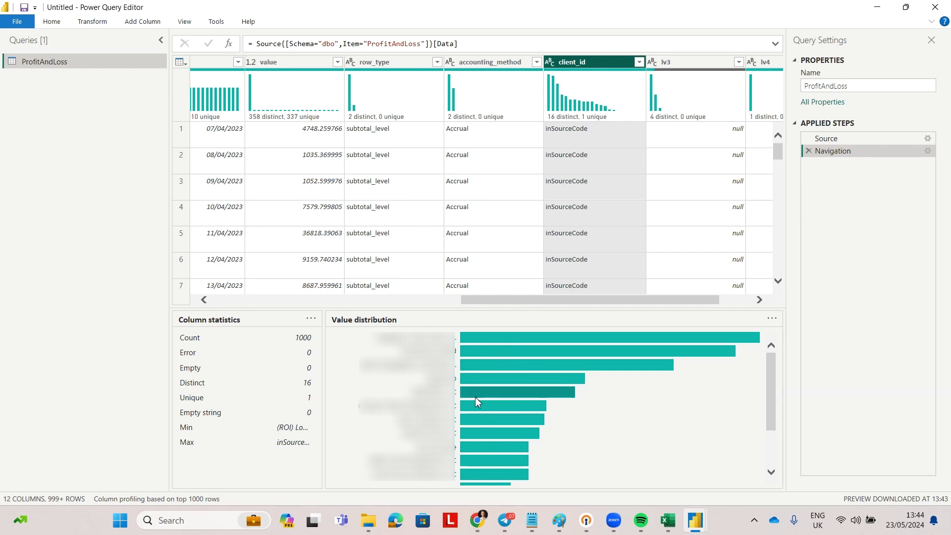
{"action": "mouse_move", "coordinate": [475, 397]}
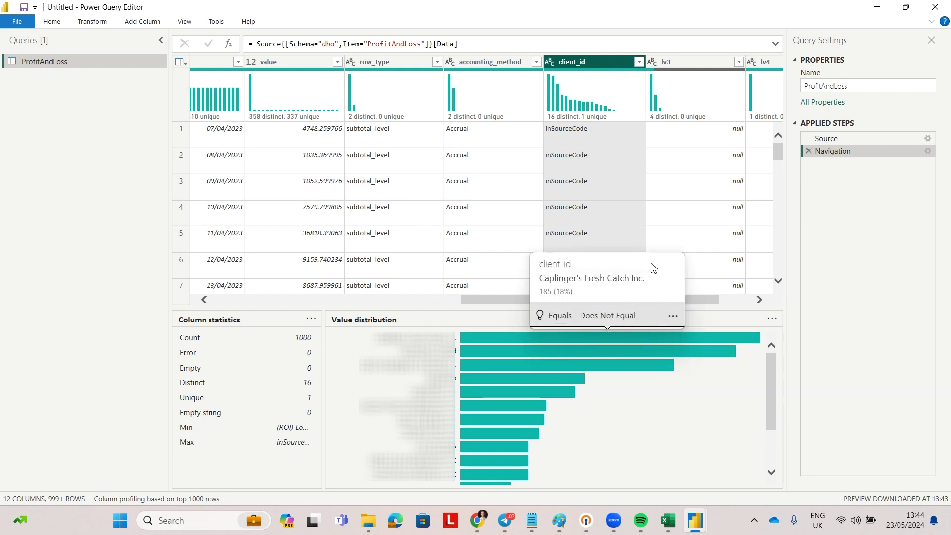
Step: Filter the row_type column of the ProfitAndLoss query to keep only data_level rows, excluding subtotal_level
{"action": "right_click", "coordinate": [399, 62]}
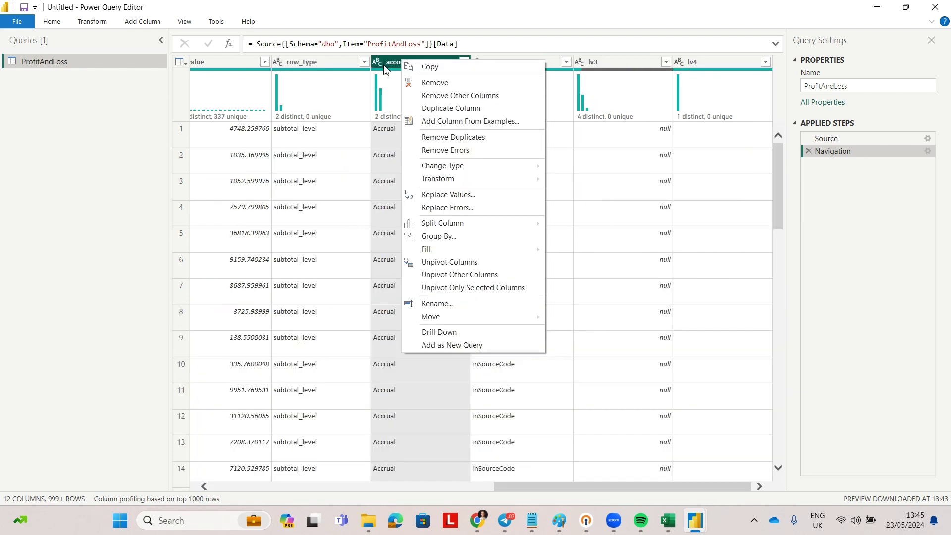
{"action": "left_click", "coordinate": [386, 69]}
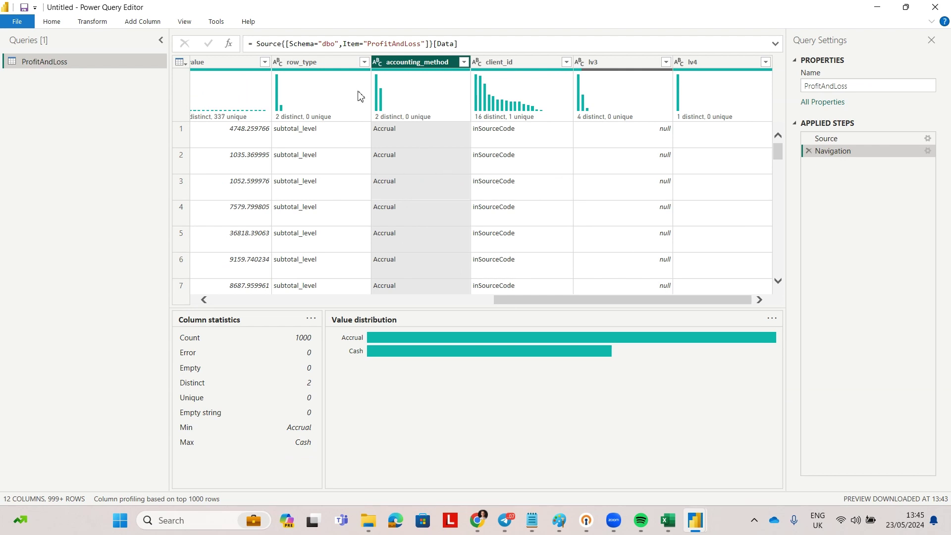
{"action": "left_click", "coordinate": [364, 62]}
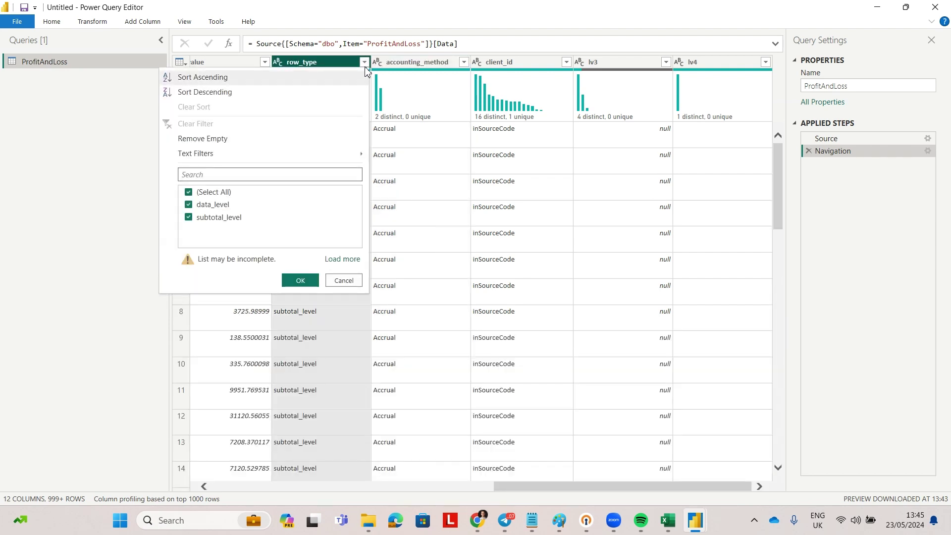
{"action": "left_click", "coordinate": [221, 218]}
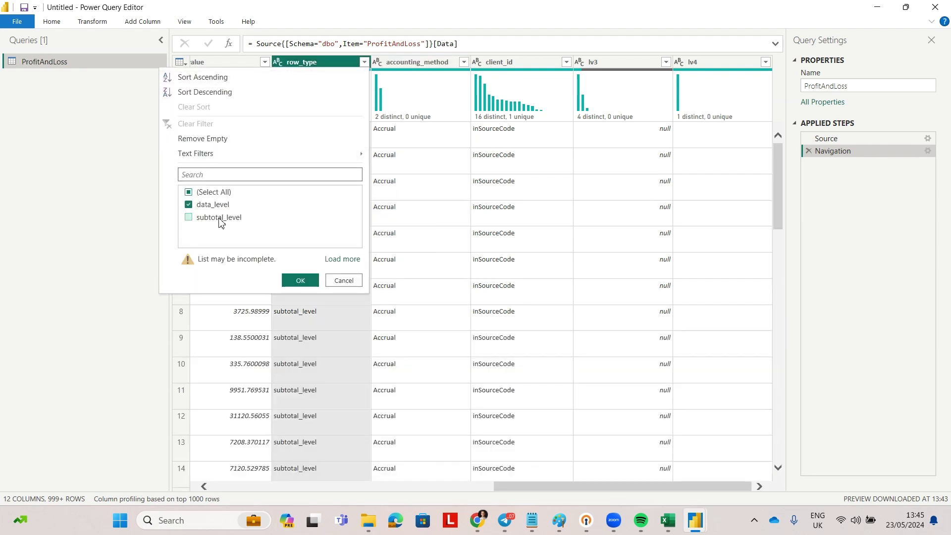
{"action": "left_click", "coordinate": [299, 282]}
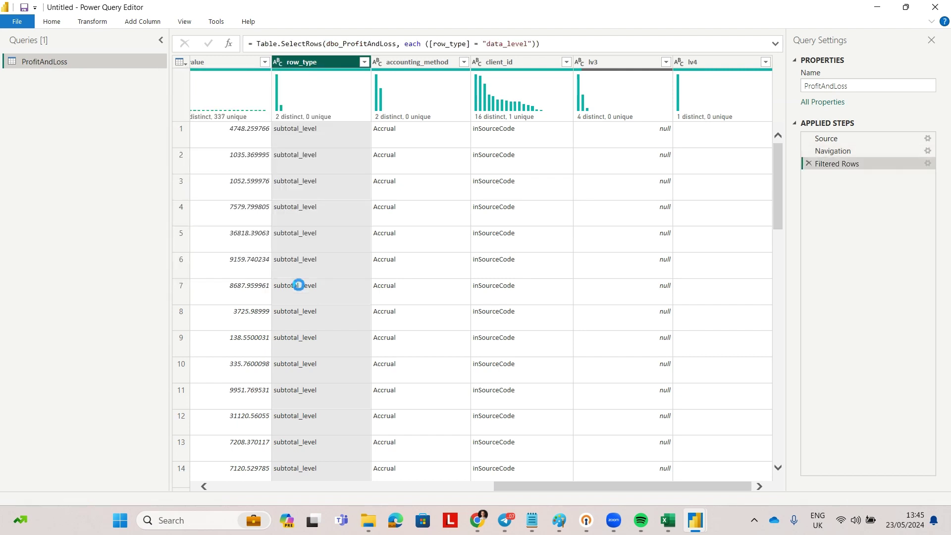
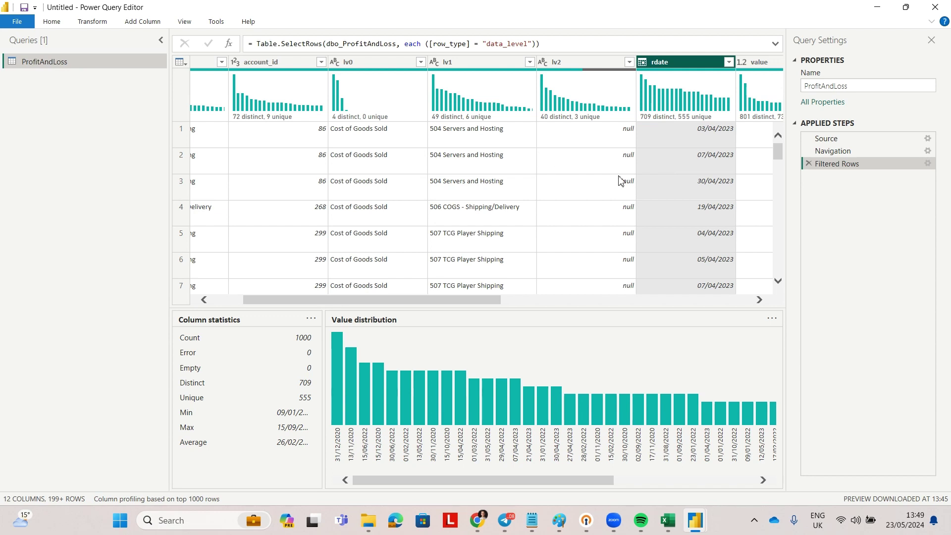
Step: Examine the account, level, rdate, value, accounting_method and client_id columns of the filtered ProfitAndLoss query
{"action": "scroll", "coordinate": [620, 181], "scroll_direction": "right", "scroll_amount": 5}
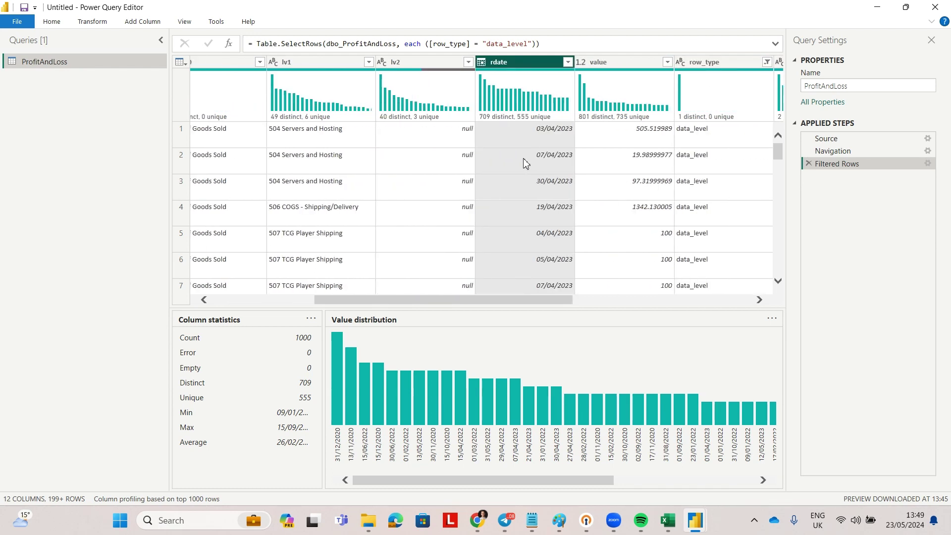
{"action": "scroll", "coordinate": [526, 164], "scroll_direction": "left", "scroll_amount": 5}
{"action": "left_click", "coordinate": [545, 155]}
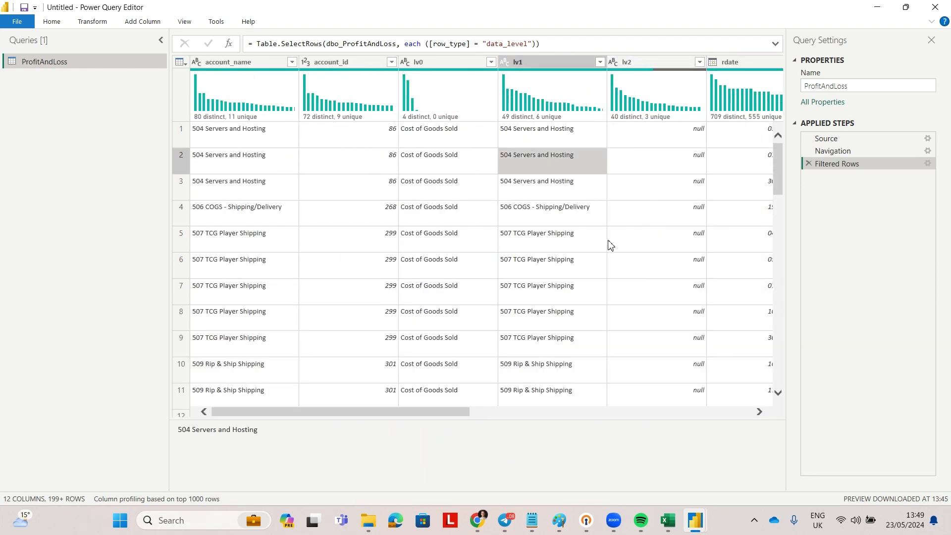
{"action": "scroll", "coordinate": [611, 245], "scroll_direction": "right", "scroll_amount": 3}
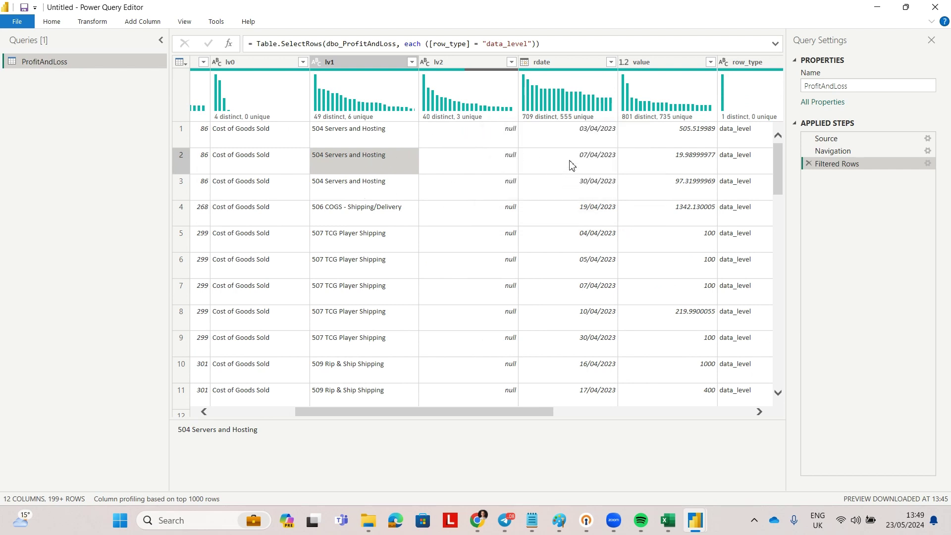
{"action": "left_click", "coordinate": [578, 65]}
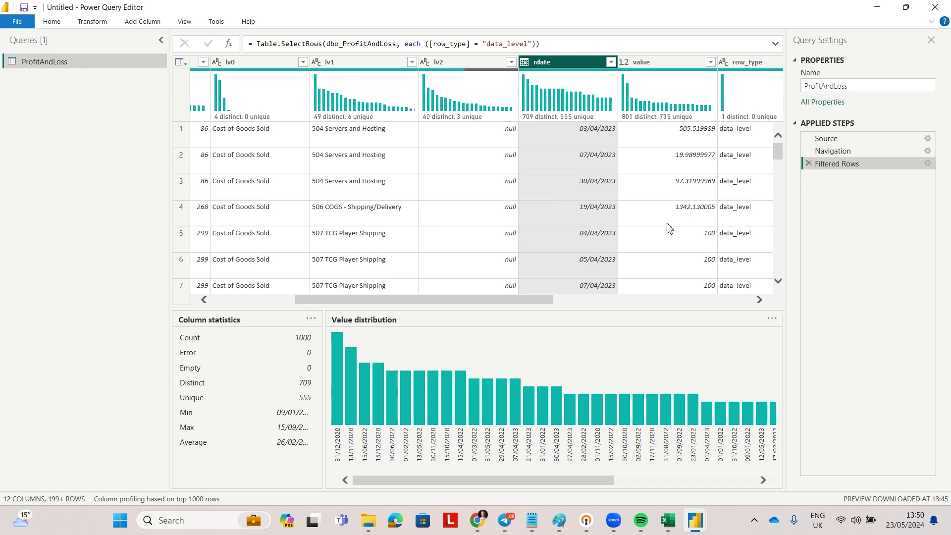
{"action": "scroll", "coordinate": [670, 228], "scroll_direction": "left", "scroll_amount": 2}
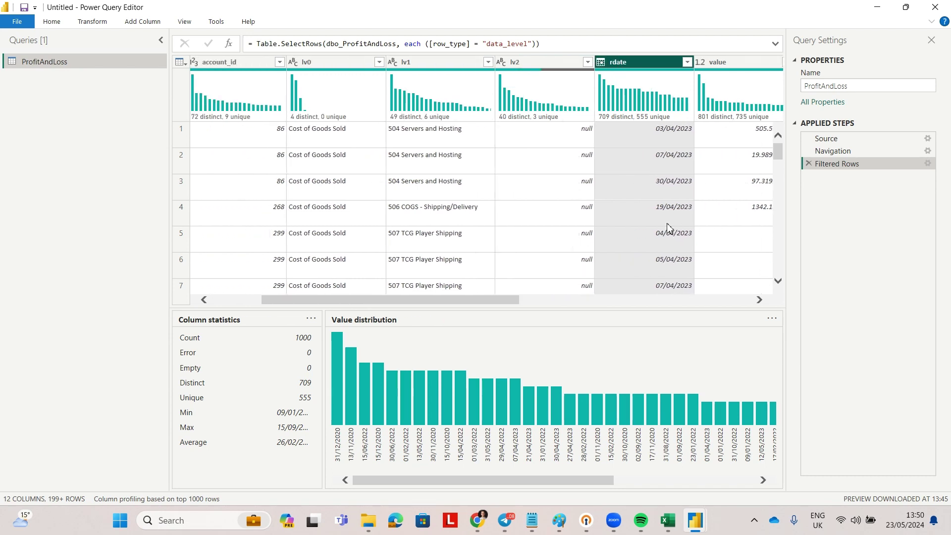
{"action": "scroll", "coordinate": [669, 227], "scroll_direction": "right", "scroll_amount": 6}
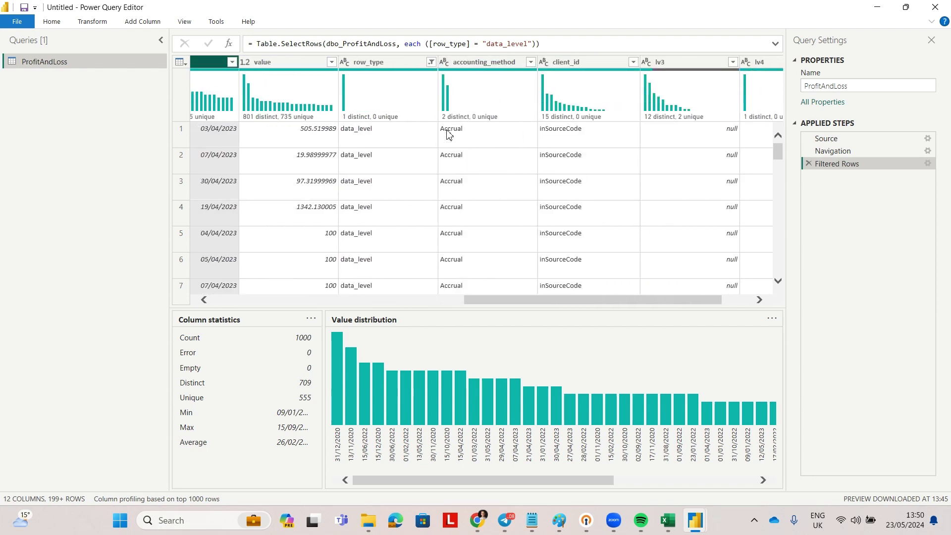
{"action": "scroll", "coordinate": [448, 134], "scroll_direction": "left", "scroll_amount": 5}
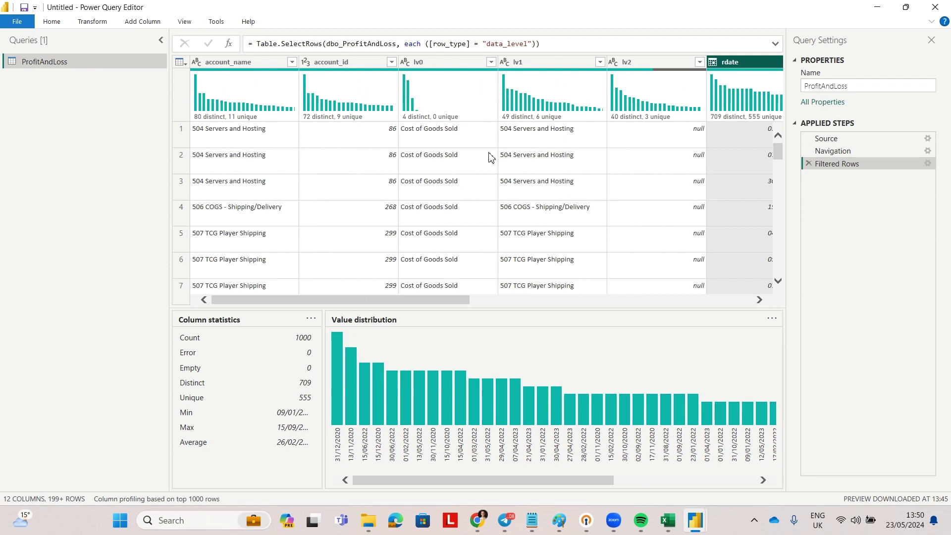
{"action": "left_click", "coordinate": [235, 137]}
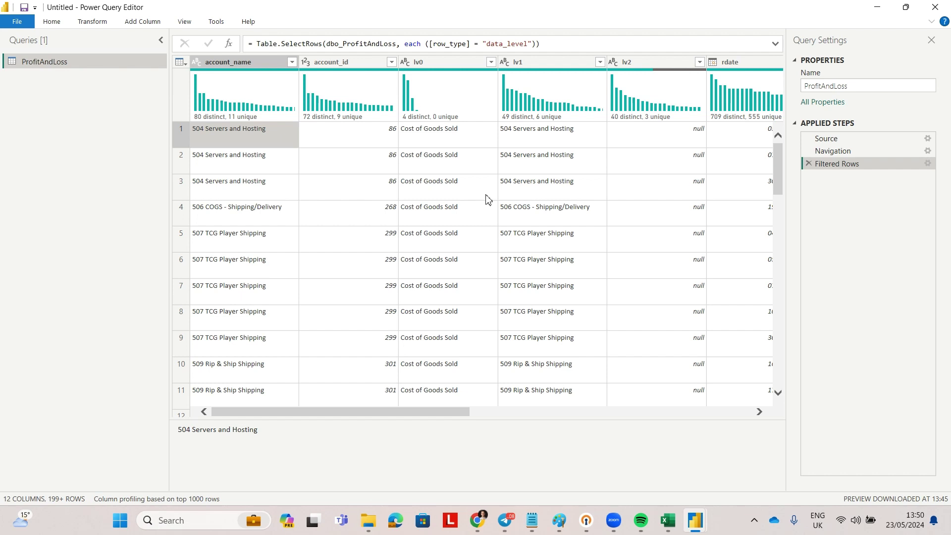
{"action": "scroll", "coordinate": [489, 199], "scroll_direction": "right", "scroll_amount": 1}
{"action": "scroll", "coordinate": [380, 223], "scroll_direction": "left", "scroll_amount": 1}
{"action": "scroll", "coordinate": [319, 225], "scroll_direction": "right", "scroll_amount": 5}
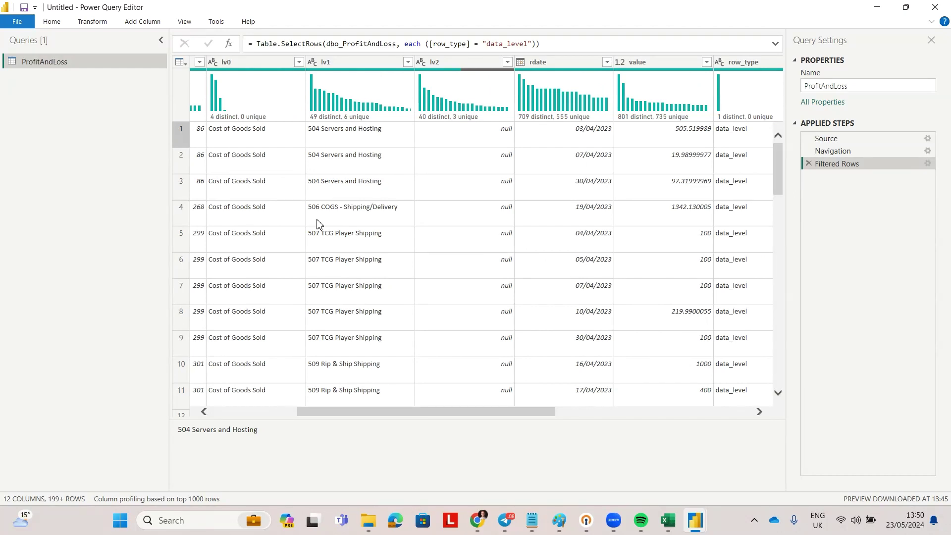
Step: Apply the query changes to load the data into the report and expand the ProfitAndLoss table's fields
{"action": "left_click", "coordinate": [52, 21]}
{"action": "left_click", "coordinate": [11, 47]}
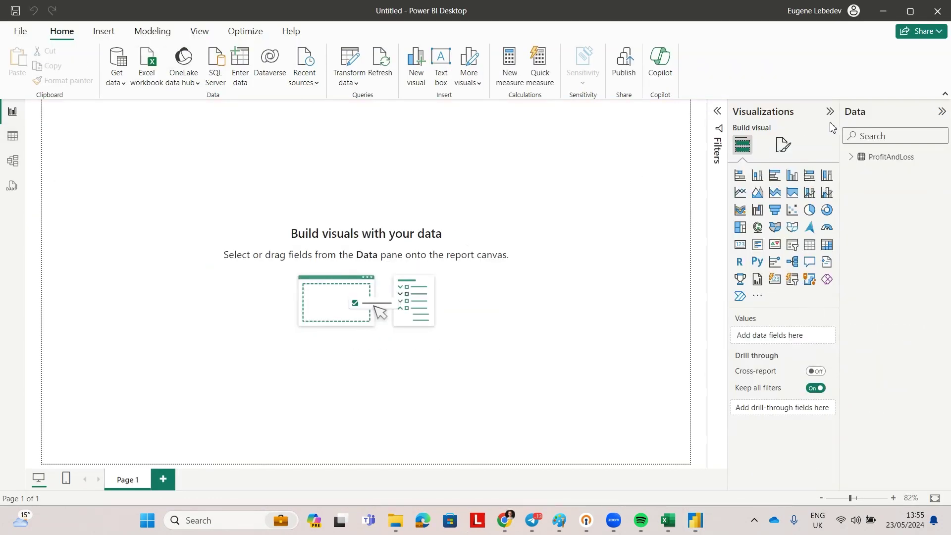
{"action": "left_click", "coordinate": [851, 158]}
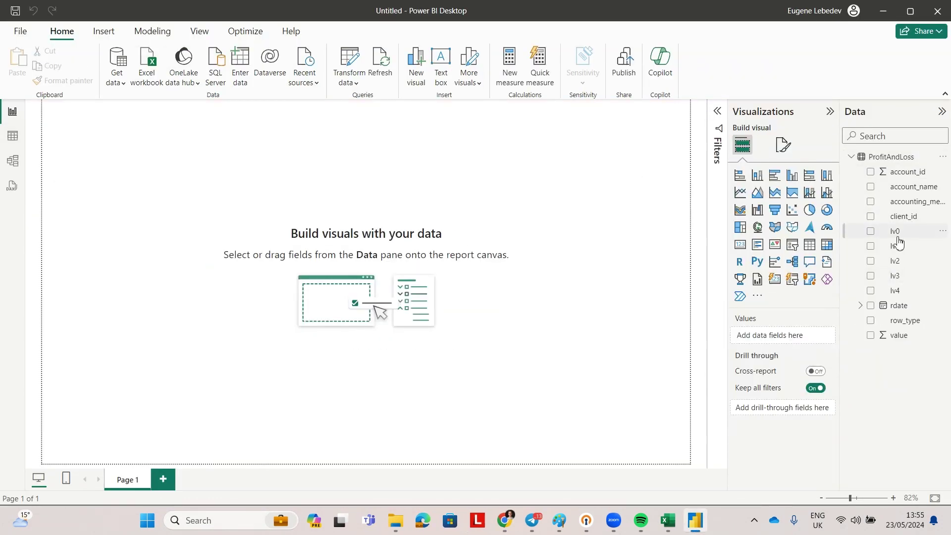
Step: Create a table visual with the fields lv0, lv1, lv2, lv3 and lv4, and enlarge it on the report page
{"action": "left_click_drag", "start_coordinate": [895, 232], "coordinate": [331, 209]}
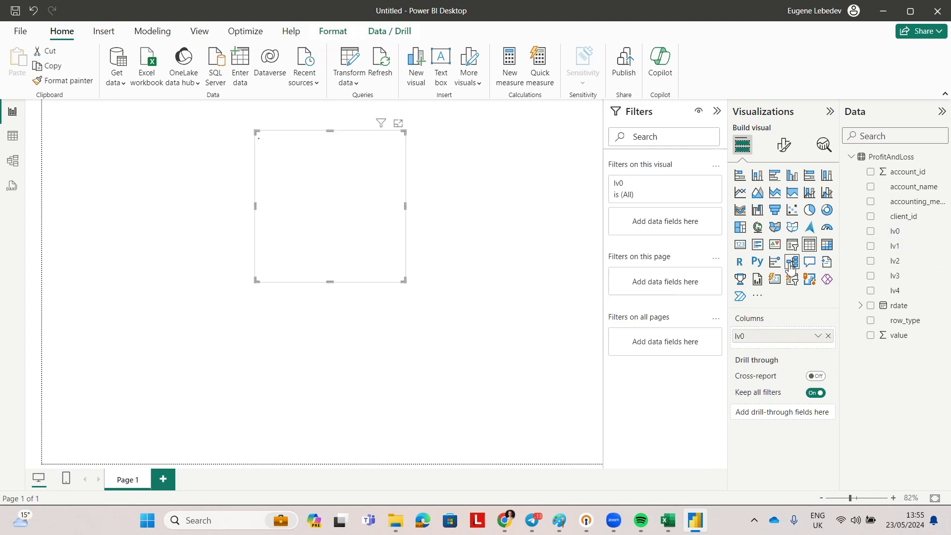
{"action": "left_click", "coordinate": [871, 246]}
{"action": "left_click", "coordinate": [871, 261]}
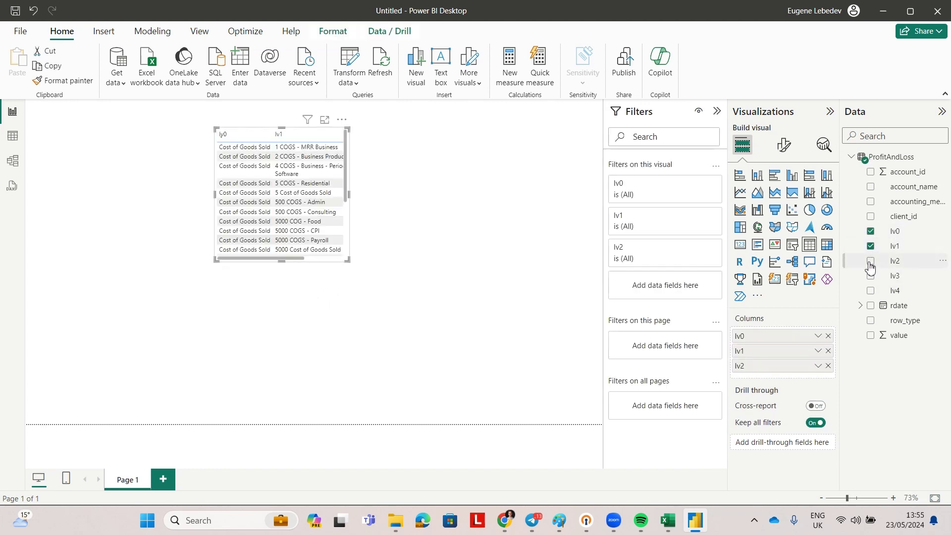
{"action": "left_click", "coordinate": [872, 277]}
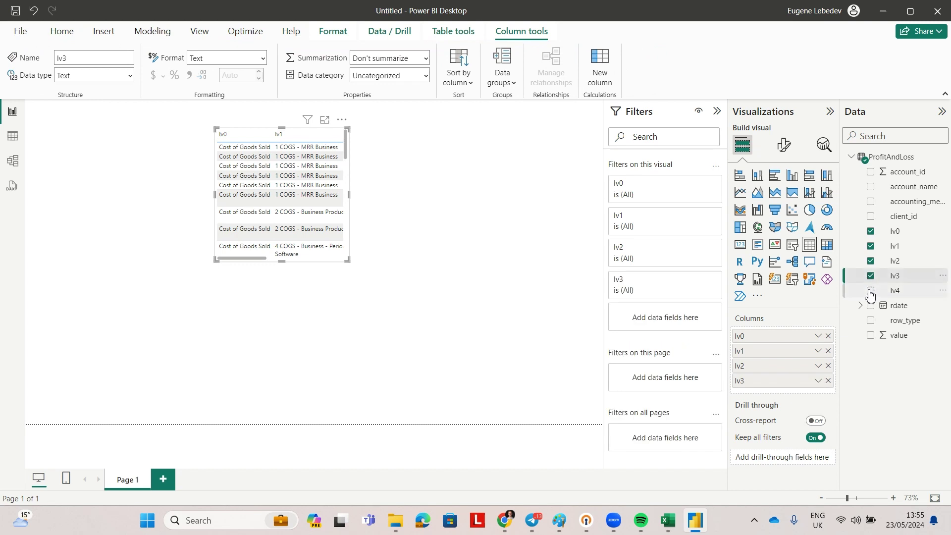
{"action": "left_click", "coordinate": [872, 291]}
{"action": "left_click_drag", "start_coordinate": [348, 260], "coordinate": [582, 348]}
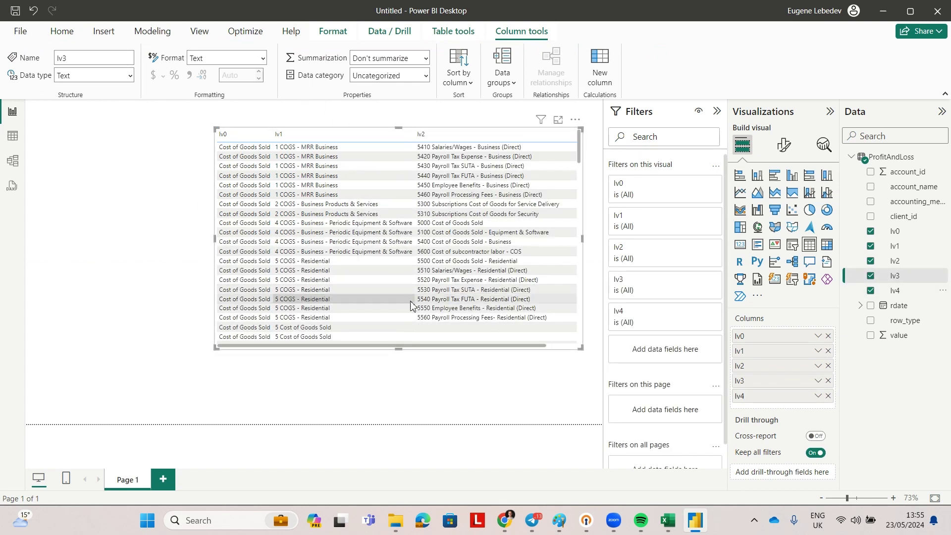
Step: Convert the table visual to a matrix with lv0 to lv4 as rows and move it to the page's upper-left area
{"action": "left_click", "coordinate": [827, 244]}
{"action": "left_click_drag", "start_coordinate": [747, 417], "coordinate": [783, 352]}
{"action": "left_click_drag", "start_coordinate": [382, 256], "coordinate": [197, 250]}
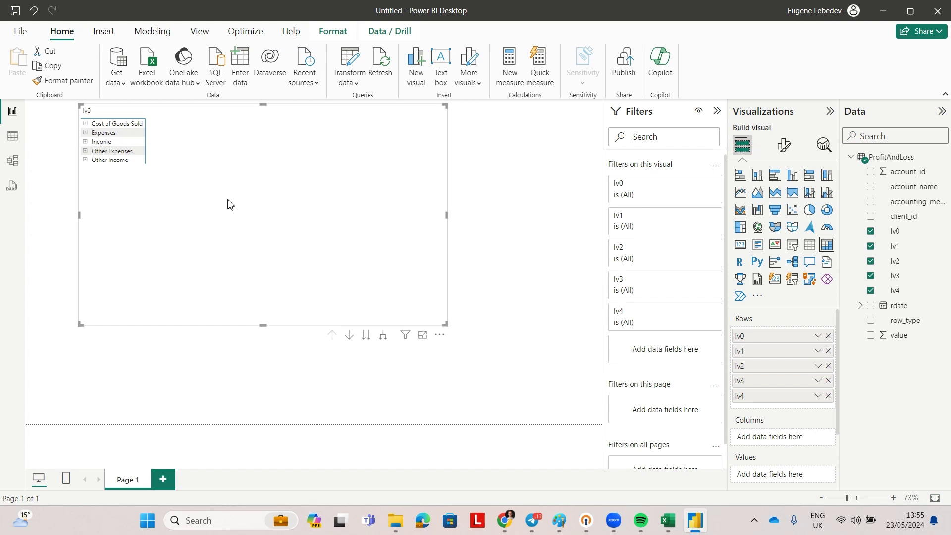
Step: Expand the matrix one hierarchy level, collapse the Cost of Goods Sold and Expenses groups, and shift the matrix to the page's left edge
{"action": "left_click", "coordinate": [383, 336]}
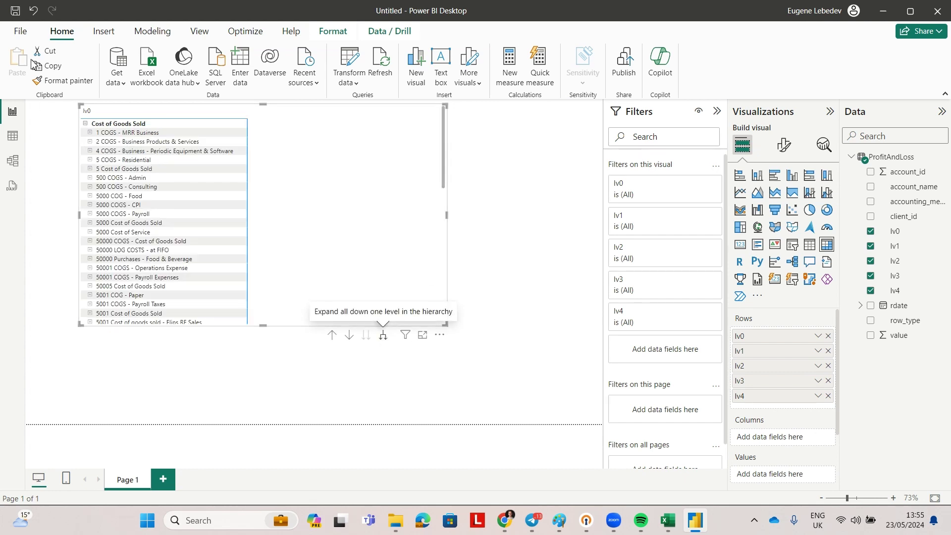
{"action": "left_click", "coordinate": [85, 125]}
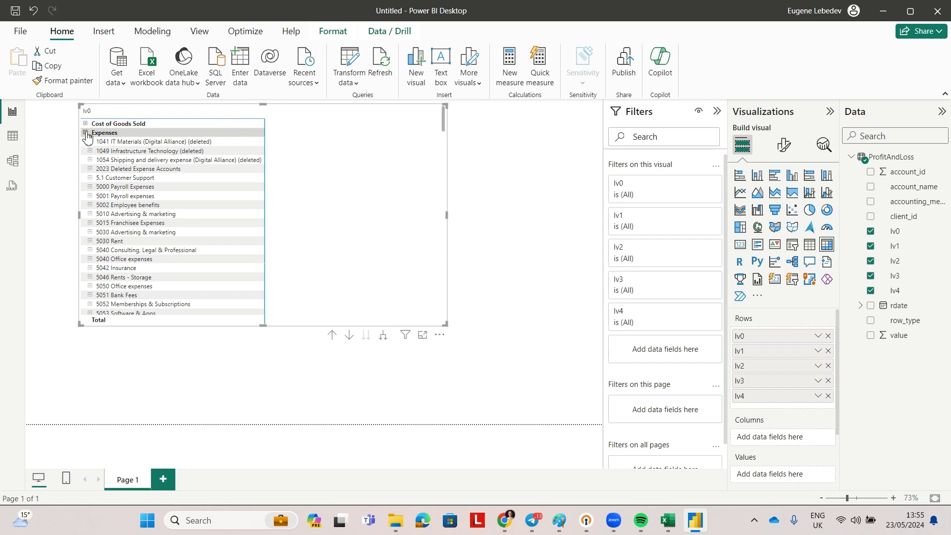
{"action": "left_click", "coordinate": [86, 132]}
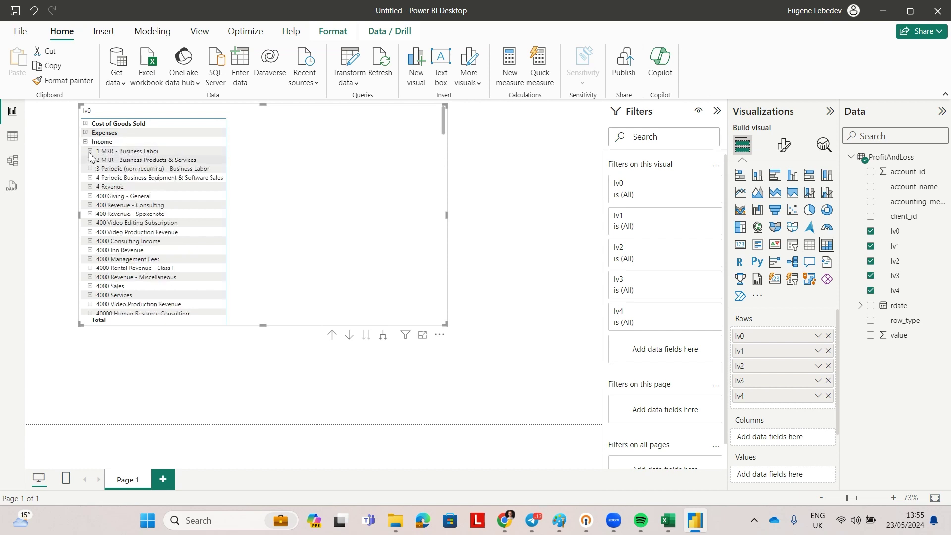
{"action": "scroll", "coordinate": [171, 243], "scroll_direction": "down", "scroll_amount": 3}
{"action": "scroll", "coordinate": [172, 243], "scroll_direction": "up", "scroll_amount": 3}
{"action": "left_click_drag", "start_coordinate": [305, 227], "coordinate": [272, 228]}
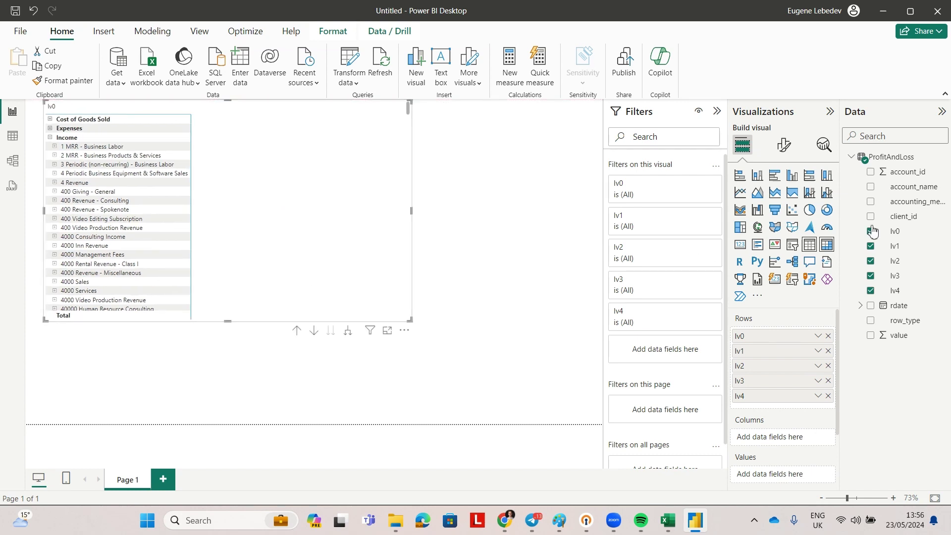
Step: Add a client_id slicer beside the matrix and filter the report to a single client
{"action": "left_click_drag", "start_coordinate": [913, 218], "coordinate": [557, 155]}
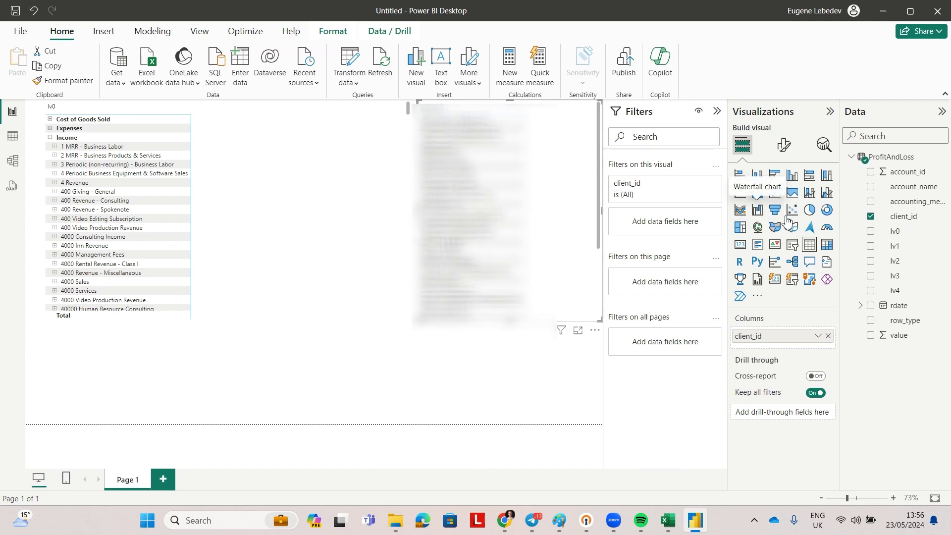
{"action": "left_click", "coordinate": [792, 245]}
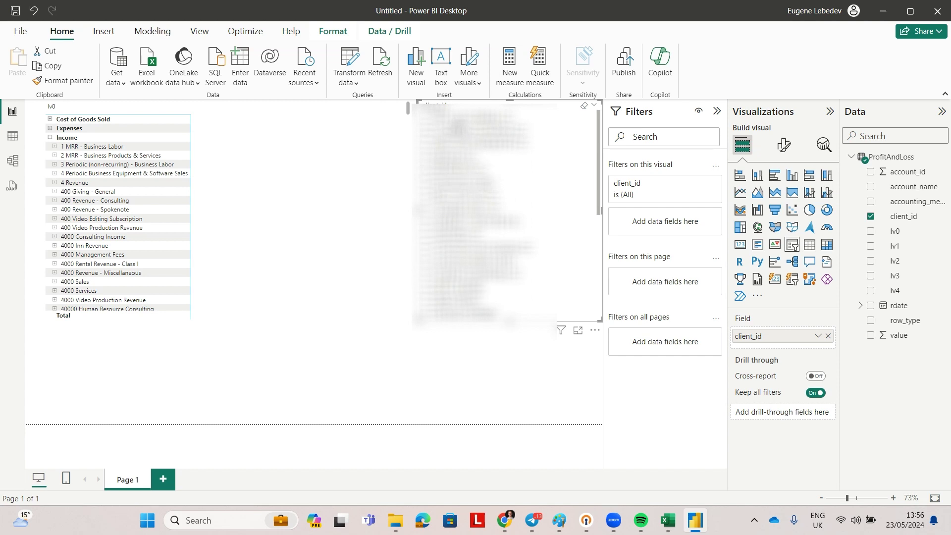
{"action": "left_click", "coordinate": [426, 116]}
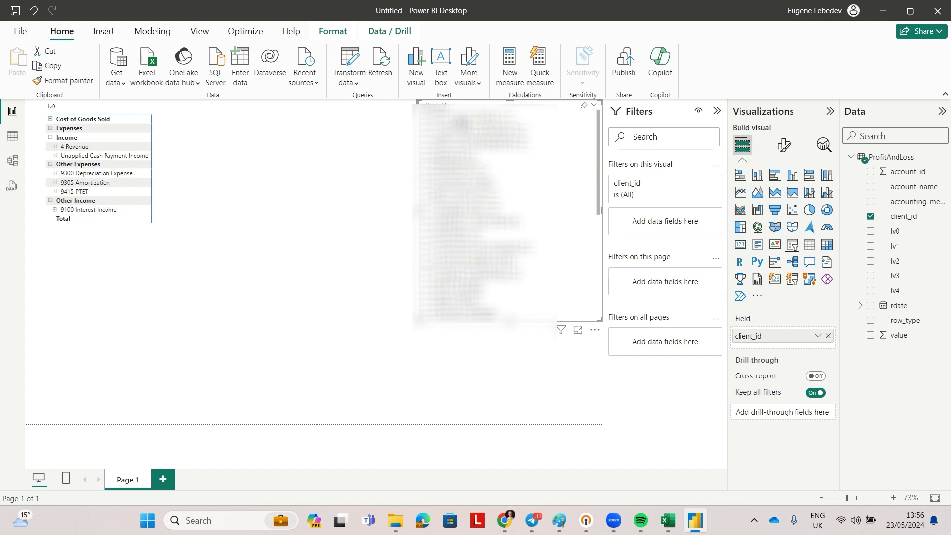
Step: Add the value field to the matrix as a summed value
{"action": "left_click", "coordinate": [215, 191]}
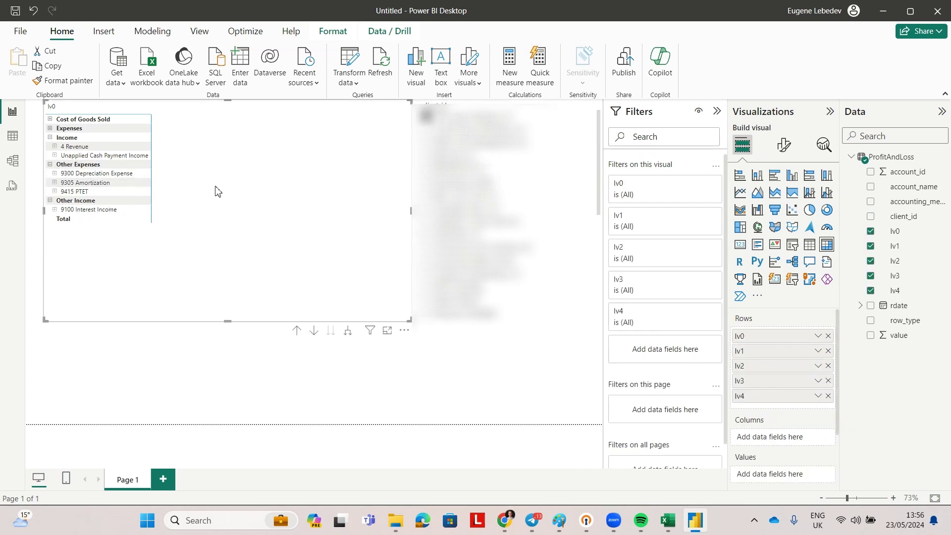
{"action": "left_click", "coordinate": [871, 336]}
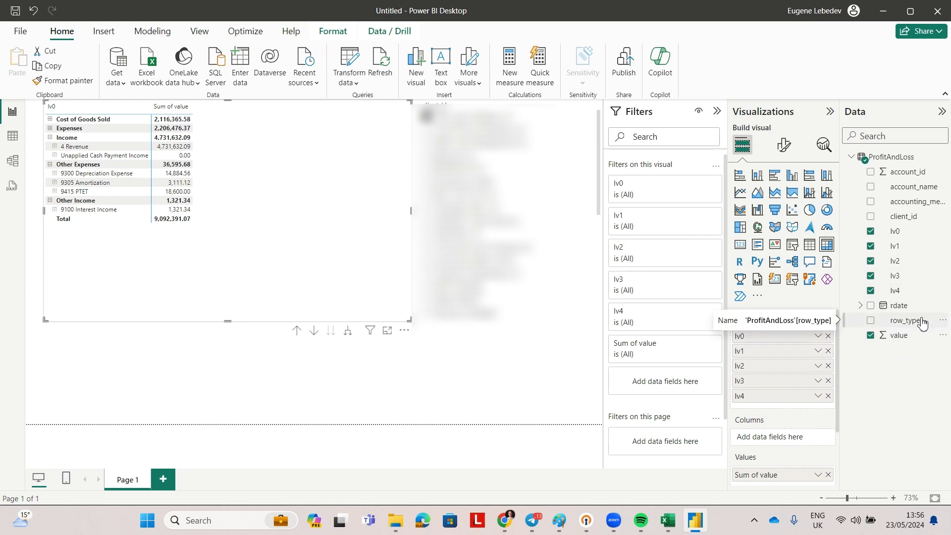
Step: Add an accounting_method slicer filtered to one method below the client slicer, and shrink the matrix to fit its columns
{"action": "left_click_drag", "start_coordinate": [932, 201], "coordinate": [506, 403]}
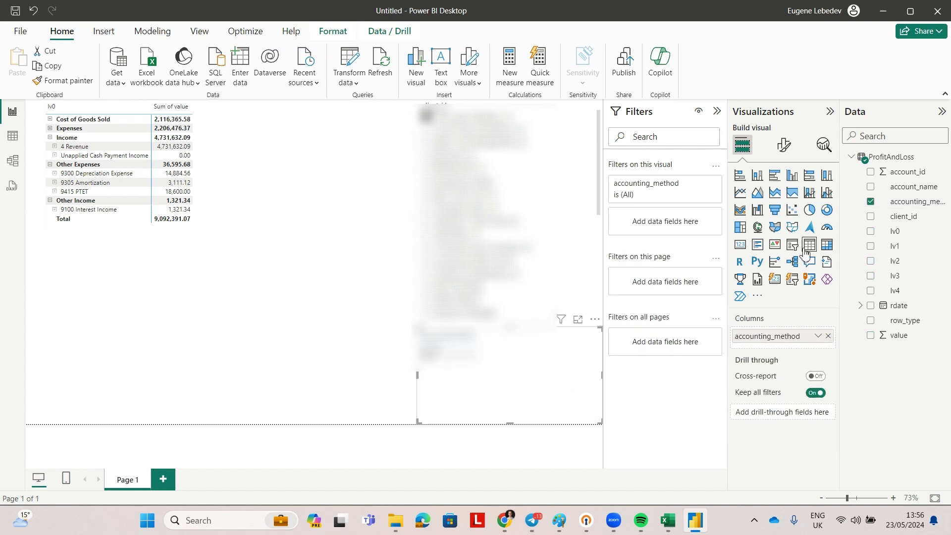
{"action": "left_click", "coordinate": [792, 245]}
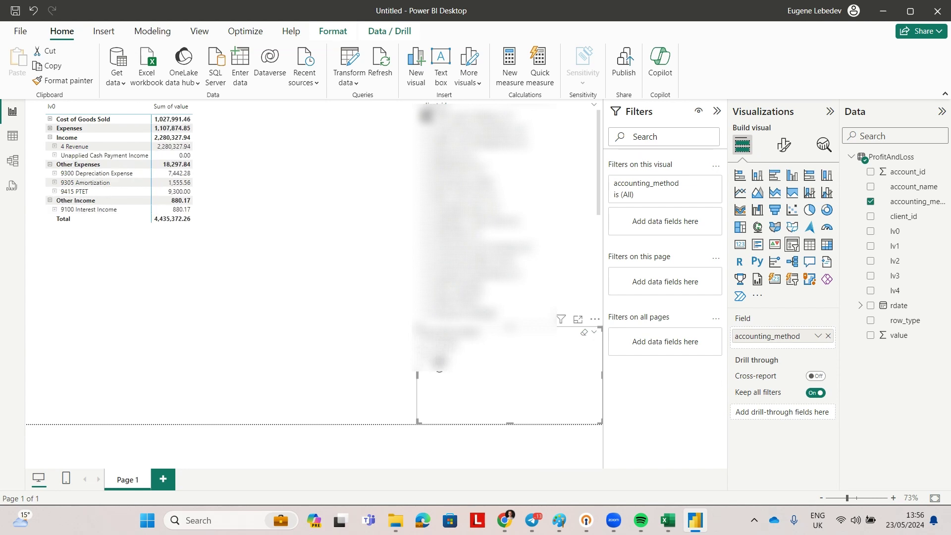
{"action": "left_click", "coordinate": [211, 216]}
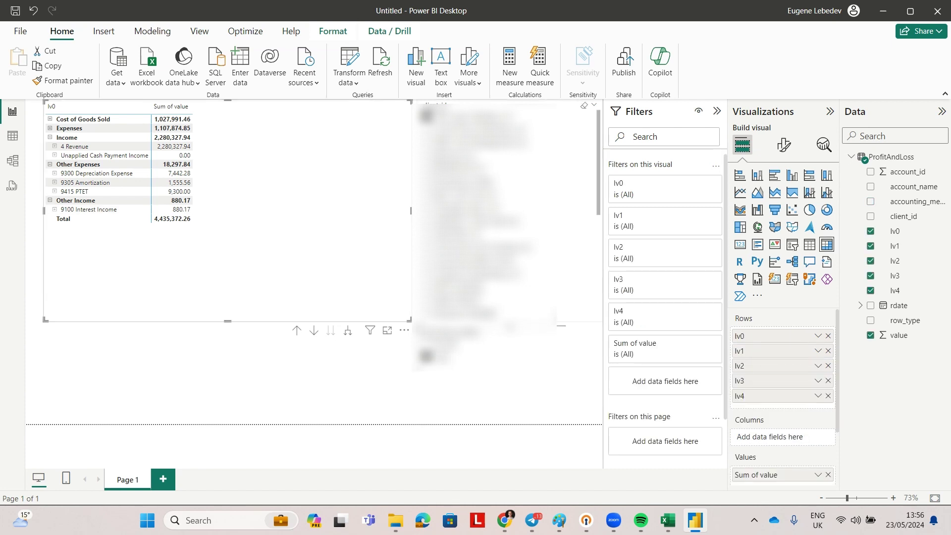
{"action": "left_click_drag", "start_coordinate": [409, 318], "coordinate": [214, 295]}
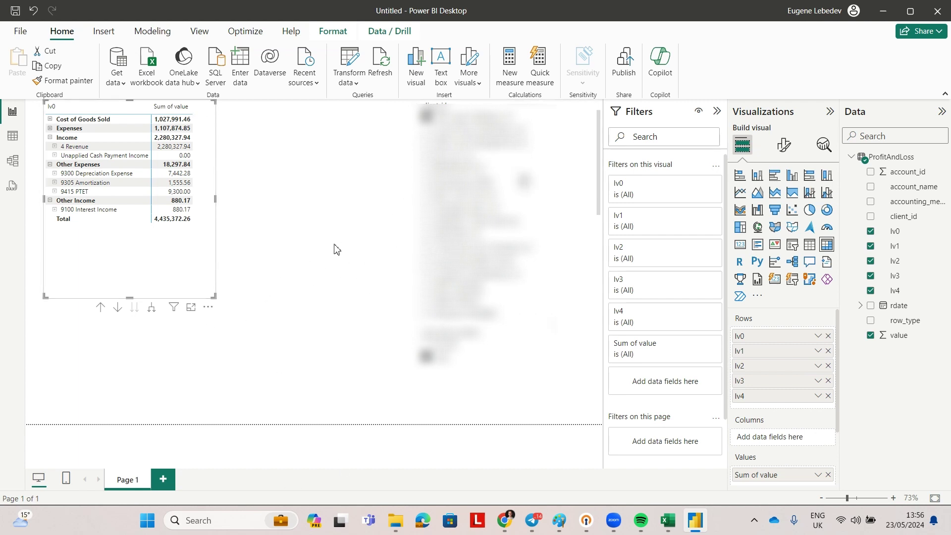
Step: Move the profit and loss matrix further right on the report page
{"action": "left_click", "coordinate": [292, 253]}
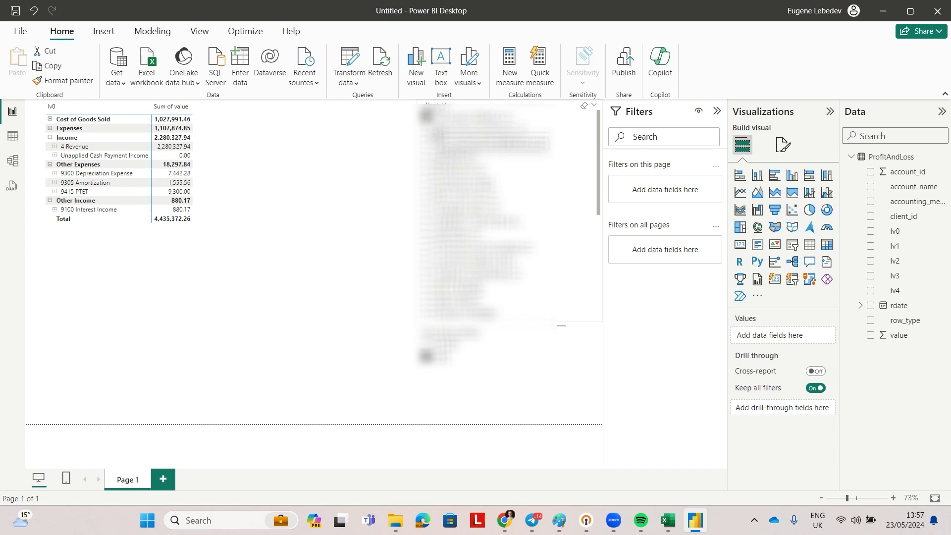
{"action": "left_click", "coordinate": [350, 236]}
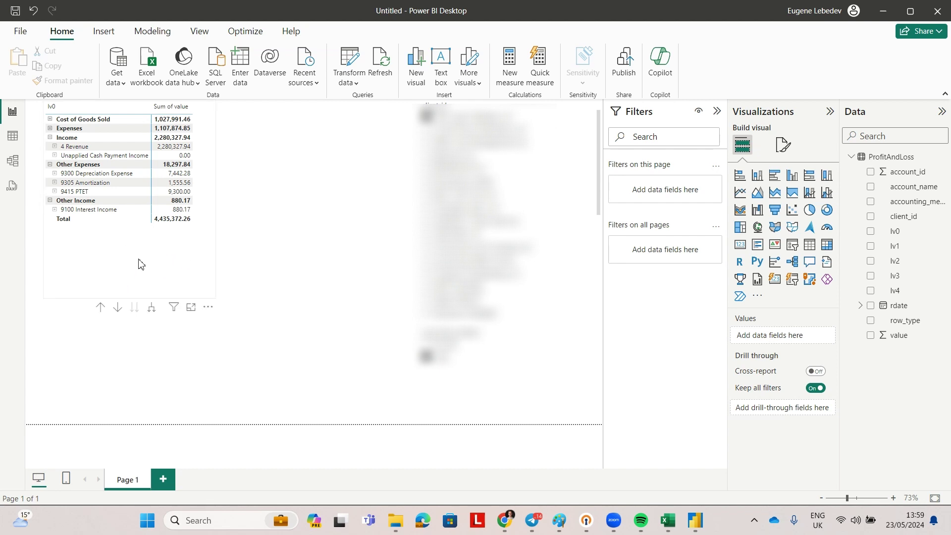
{"action": "left_click_drag", "start_coordinate": [190, 258], "coordinate": [215, 258]}
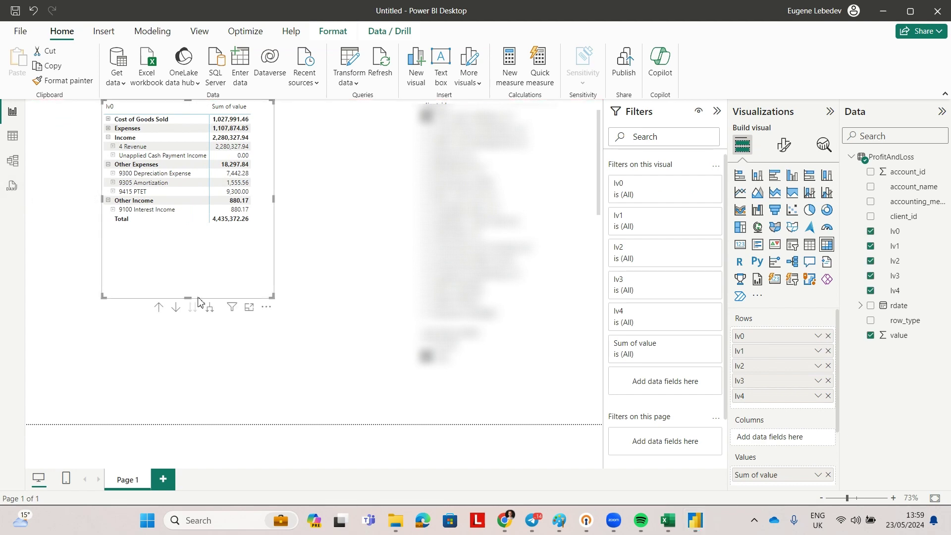
{"action": "left_click_drag", "start_coordinate": [200, 299], "coordinate": [277, 298]}
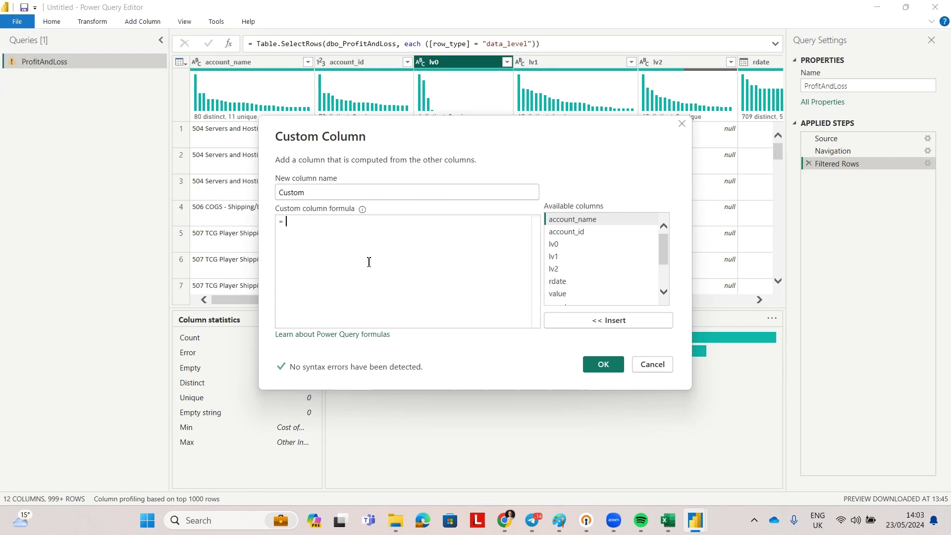
Step: Name the custom column Sort and rank lv0: Income 1, Other Income 2, Cost of Goods Sold 3, Expenses 4, Other Expenses 5
{"action": "left_click_drag", "start_coordinate": [467, 221], "coordinate": [300, 233]}
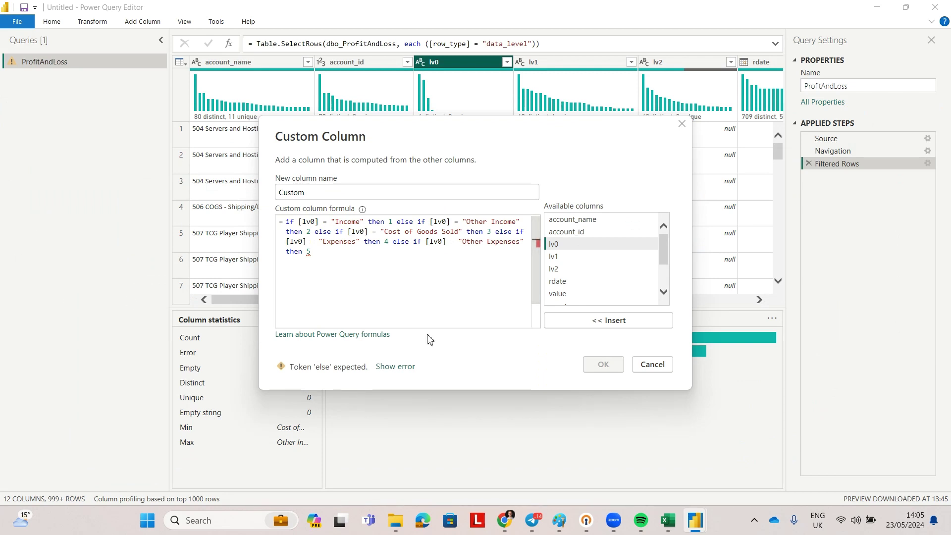
{"action": "double_click", "coordinate": [294, 194]}
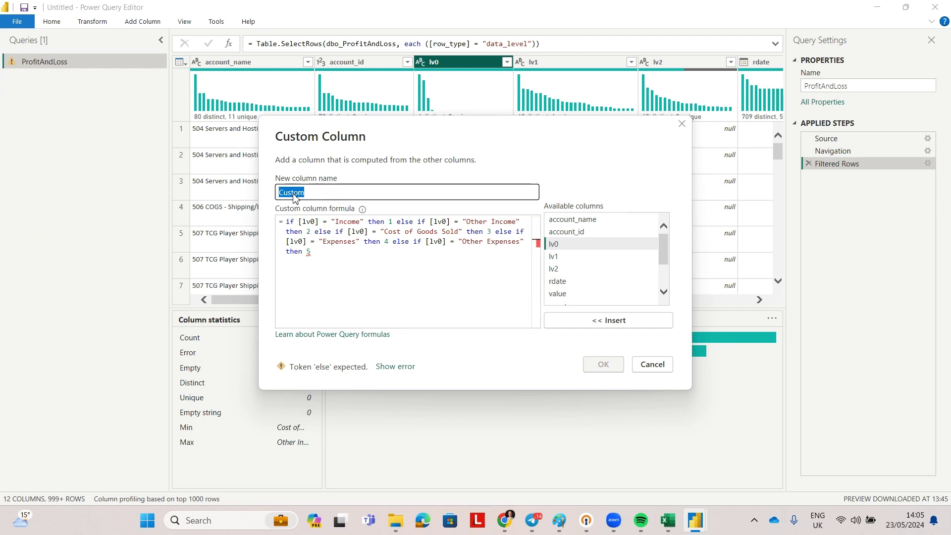
{"action": "type", "text": "Sort"}
{"action": "left_click", "coordinate": [305, 221]}
{"action": "left_click", "coordinate": [322, 232], "text": "shift"}
{"action": "left_click", "coordinate": [322, 232]}
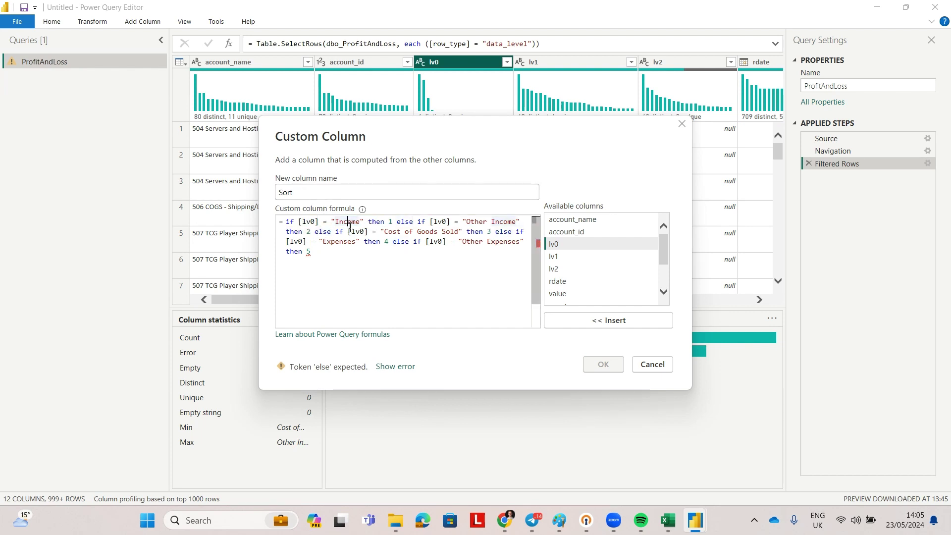
Step: Check the ranking against the report's matrix groups, complete the formula with else null, and create the Sort column
{"action": "key", "text": "alt+Tab"}
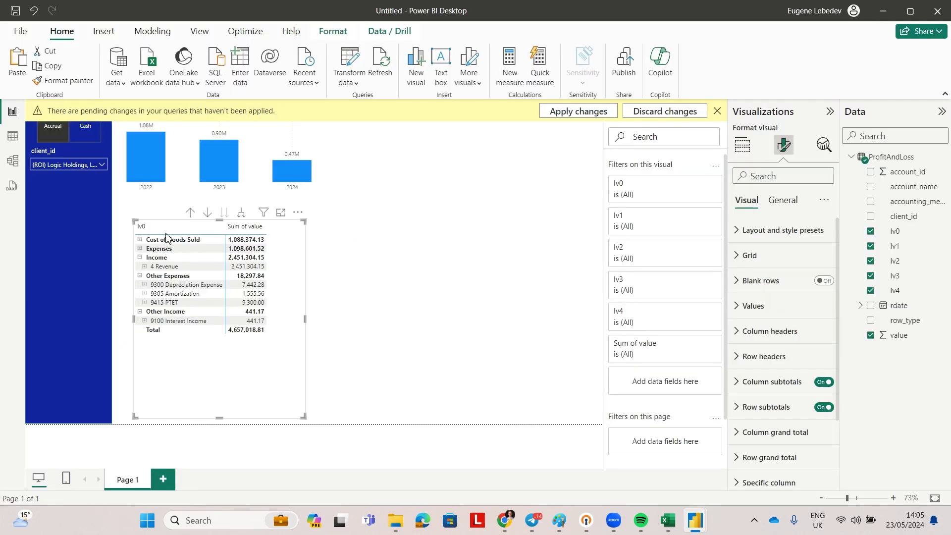
{"action": "key", "text": "alt+Tab"}
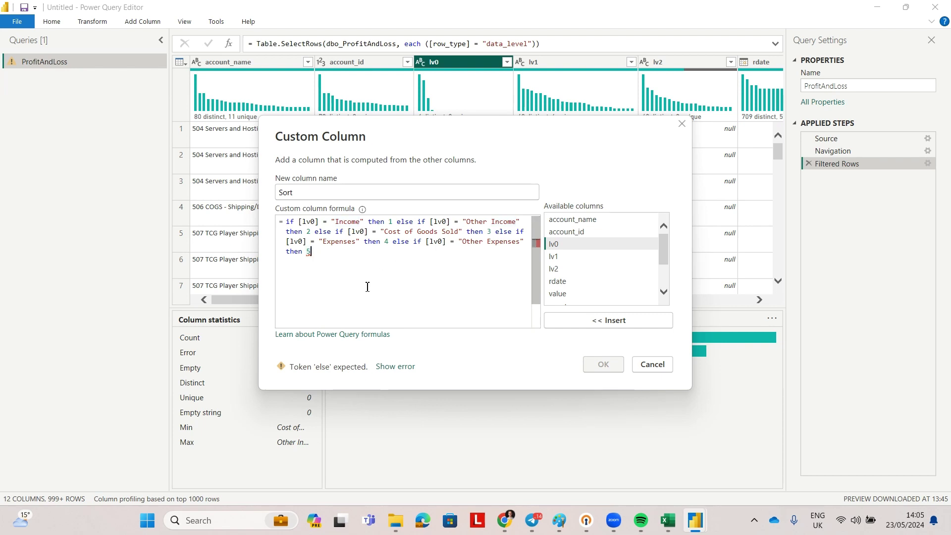
{"action": "type", "text": "else "}
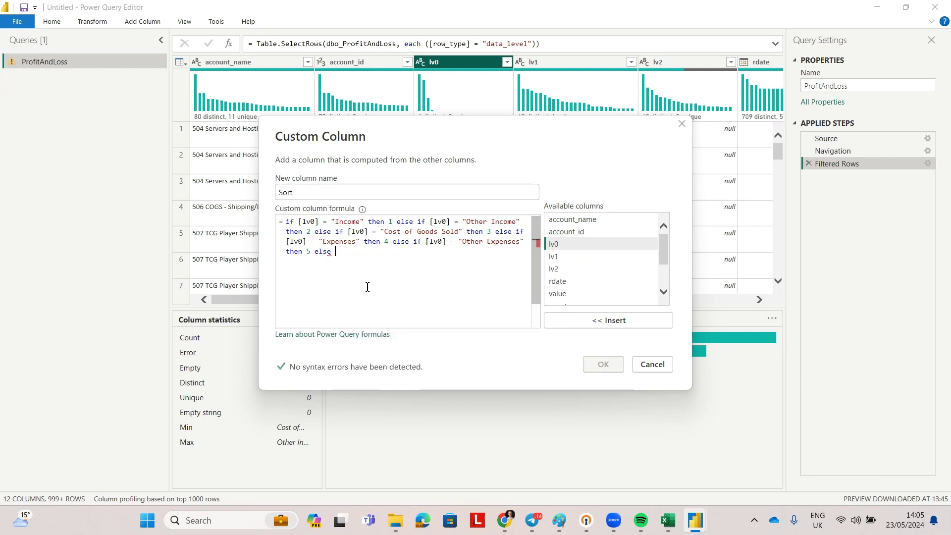
{"action": "type", "text": "null"}
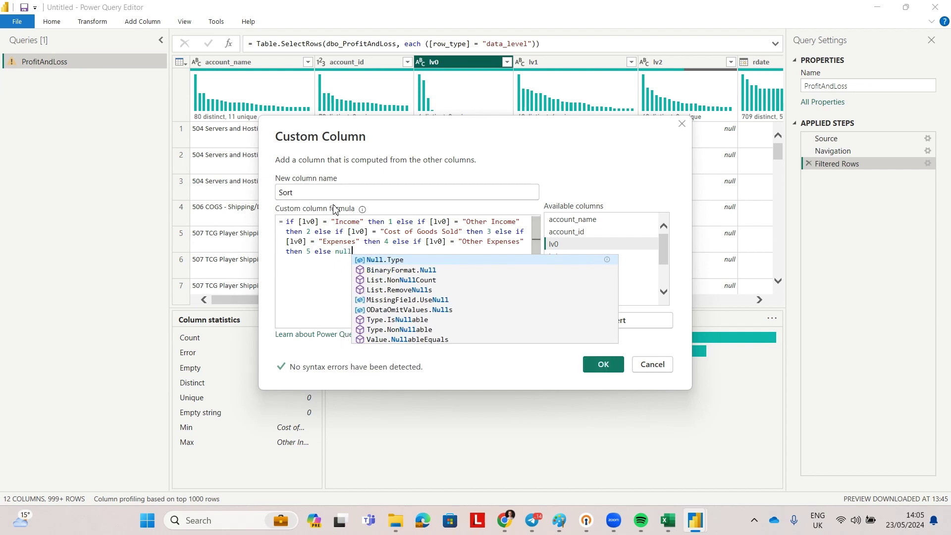
{"action": "left_click", "coordinate": [353, 189]}
{"action": "left_click", "coordinate": [603, 365]}
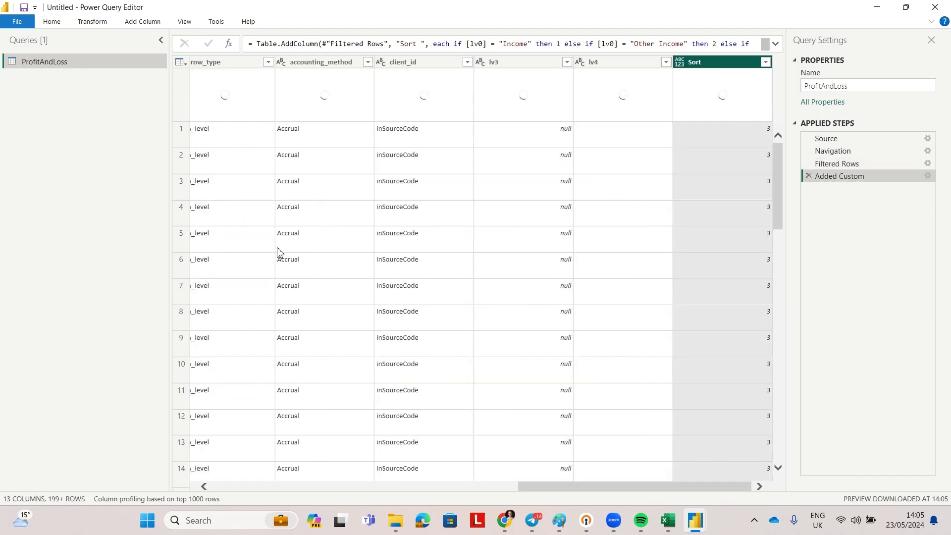
Step: Set the Sort column's data type to Whole Number and apply the query changes to the report
{"action": "left_click", "coordinate": [680, 61]}
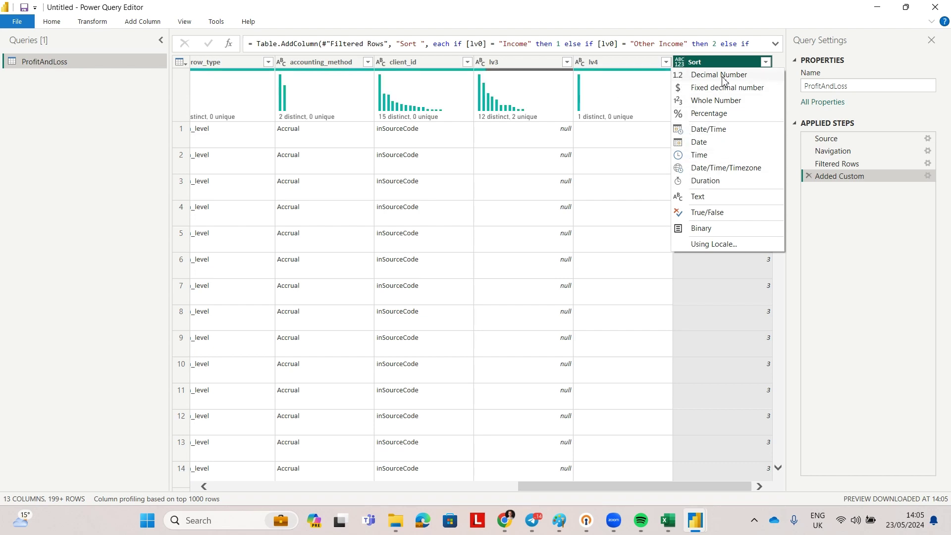
{"action": "left_click", "coordinate": [707, 100]}
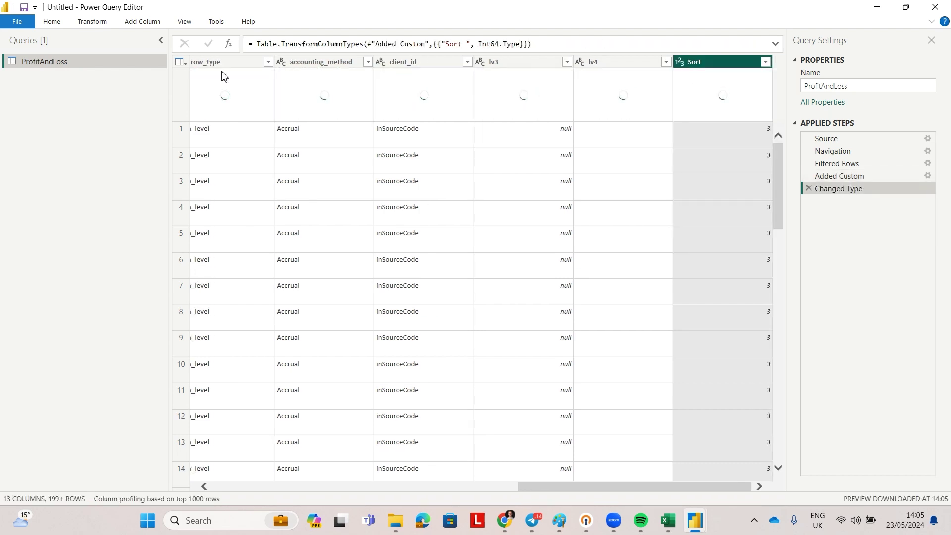
{"action": "left_click", "coordinate": [51, 22]}
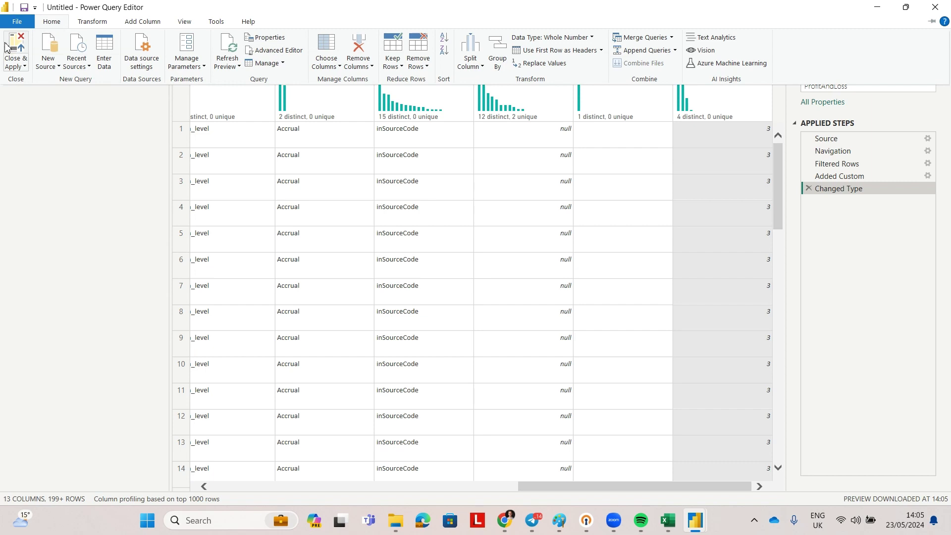
{"action": "left_click", "coordinate": [79, 272]}
{"action": "key", "text": "alt+Tab"}
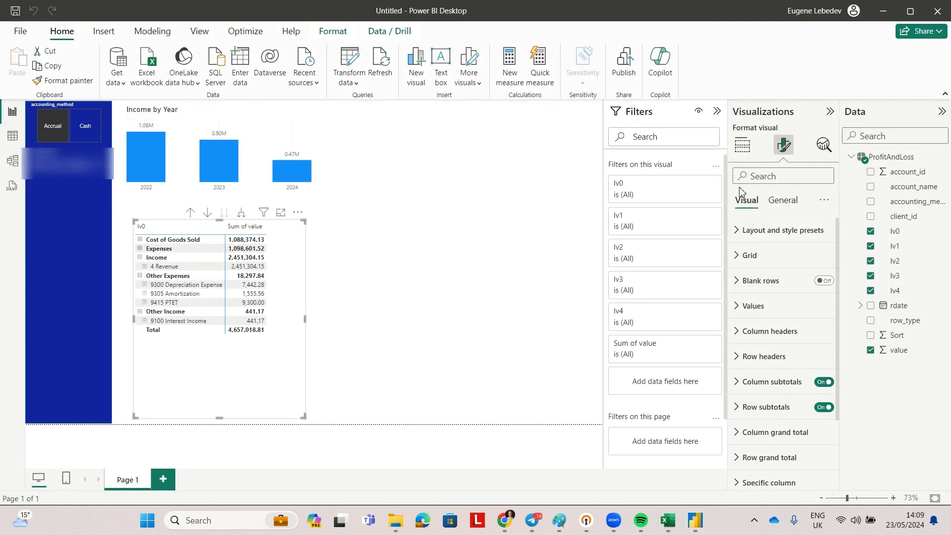
Step: Sort the lv0 column by the Sort column so the matrix groups follow the custom order
{"action": "left_click", "coordinate": [892, 232]}
{"action": "left_click", "coordinate": [469, 83]}
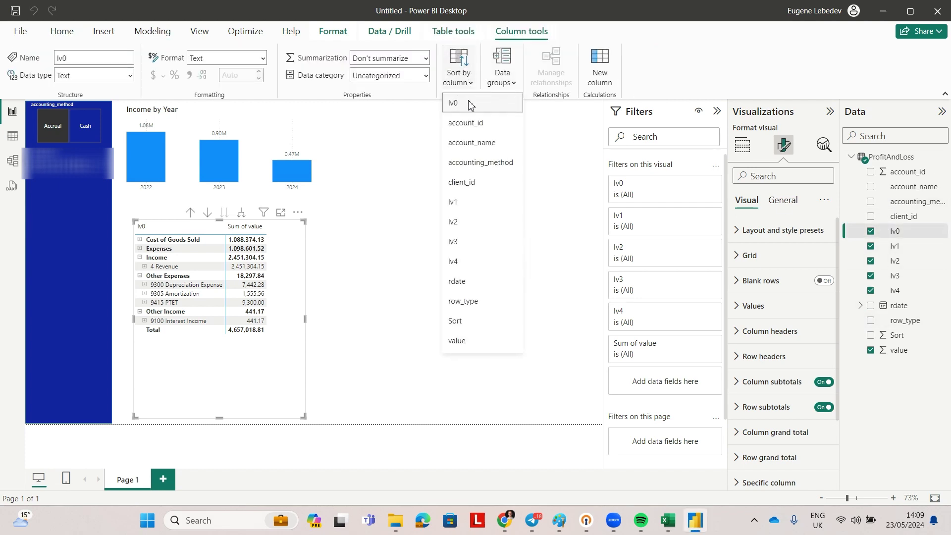
{"action": "left_click", "coordinate": [484, 323]}
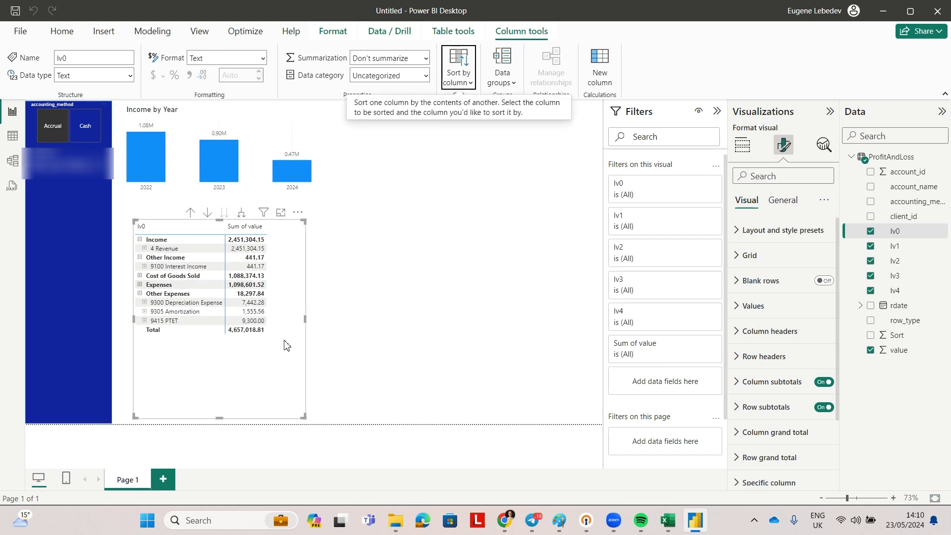
{"action": "left_click", "coordinate": [248, 364]}
{"action": "mouse_move", "coordinate": [247, 363]}
{"action": "left_mouse_down"}
{"action": "mouse_move", "coordinate": [211, 352]}
{"action": "mouse_move", "coordinate": [238, 352]}
{"action": "left_mouse_up"}
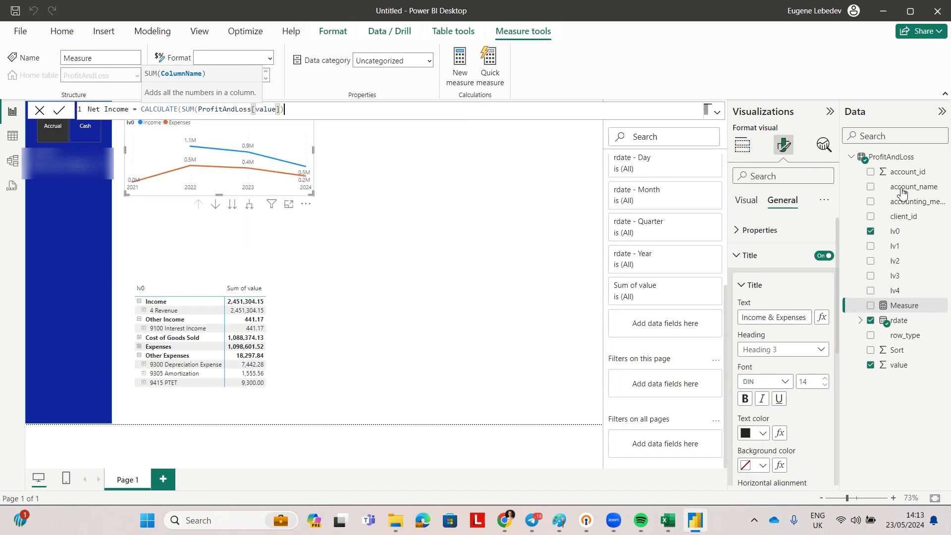
Step: Complete the Net Income measure: value summed for Income and Other Income minus value summed for Expenses, Cost of Goods Sold and Other Expenses
{"action": "type", "text": ", ProfitAndLoss[lv0] in {\"Income\", \"Other Income\"}) - CALCULATE(SUM(ProfitAndLoss[value]), ProfitAndLoss[lv0] in {\"Expenses\", \"Cost of Goods Sold\", \"Other Expenses\"})"}
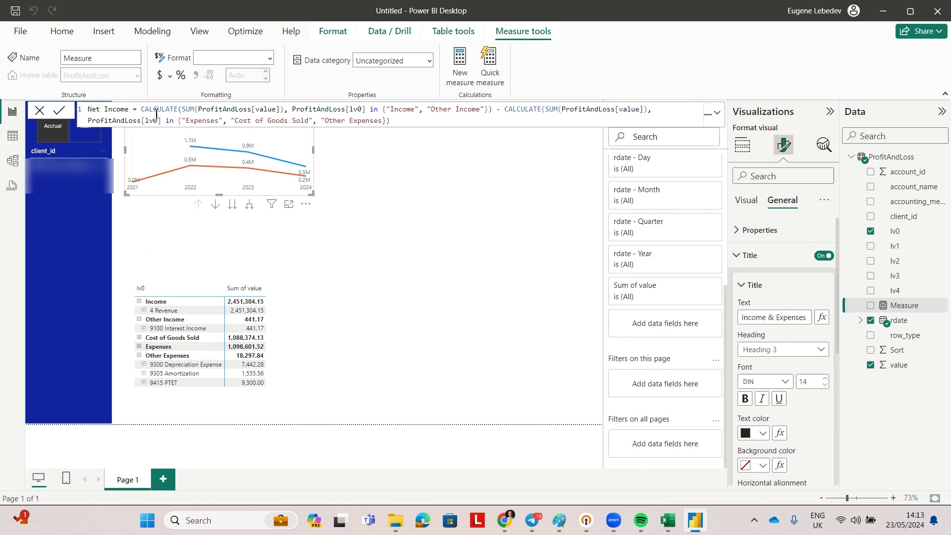
{"action": "left_click_drag", "start_coordinate": [132, 109], "coordinate": [393, 107]}
{"action": "left_click", "coordinate": [497, 110]}
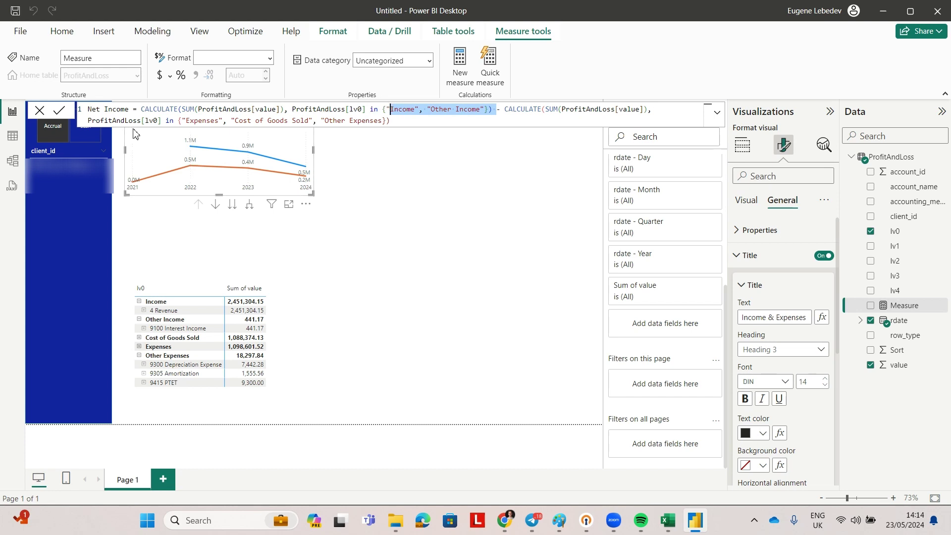
{"action": "left_click_drag", "start_coordinate": [187, 120], "coordinate": [400, 120]}
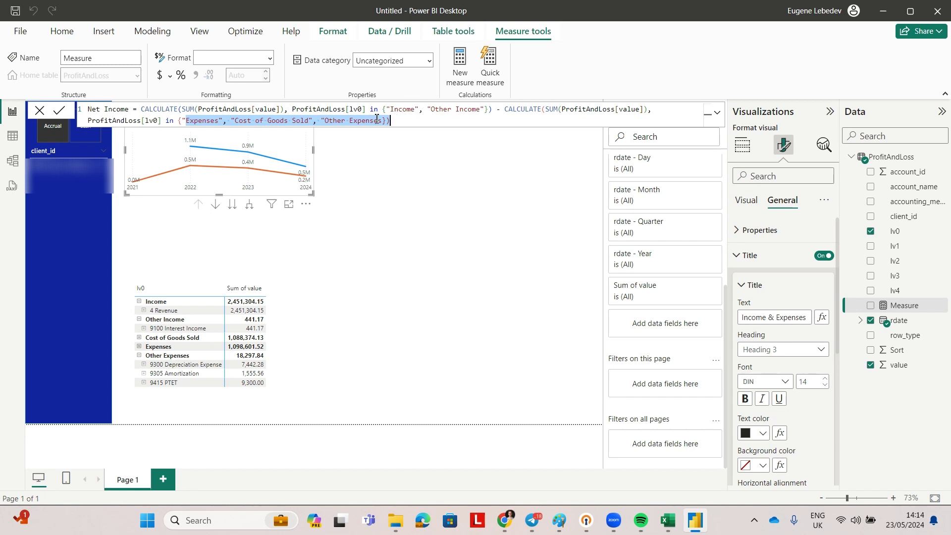
{"action": "left_click", "coordinate": [446, 115]}
{"action": "key", "text": "Return"}
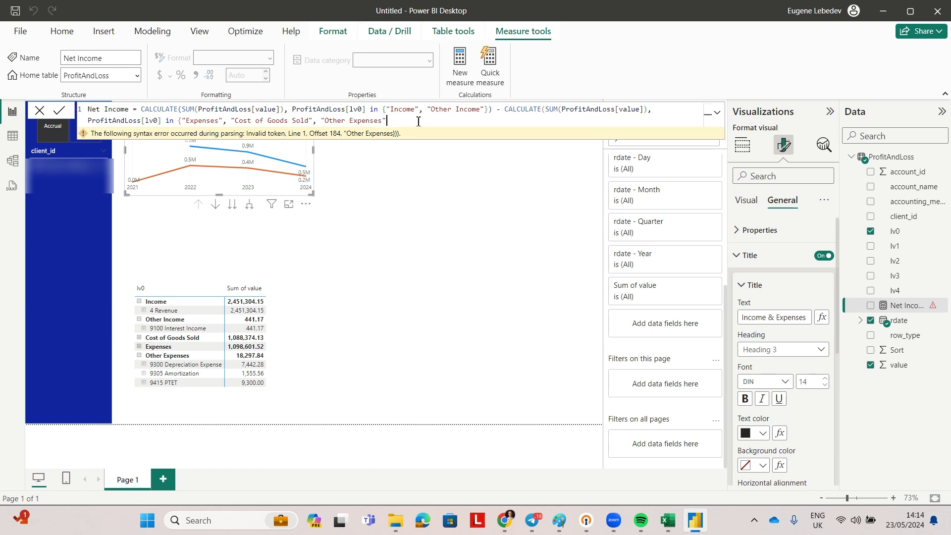
{"action": "type", "text": "})"}
{"action": "key", "text": "Return"}
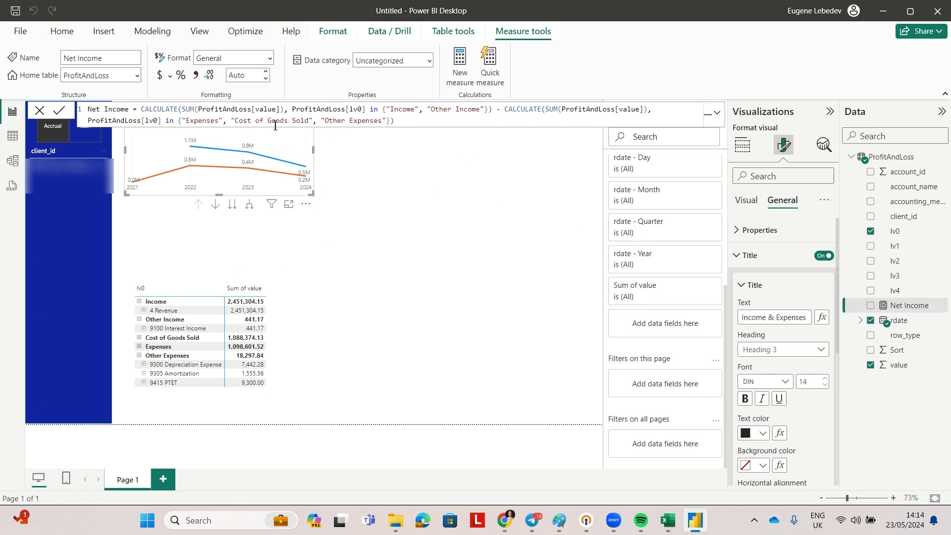
Step: Duplicate the Income & Expenses by Year line chart and place the copy to the right of the original
{"action": "left_click", "coordinate": [289, 151]}
{"action": "key", "text": "ctrl+c"}
{"action": "key", "text": "ctrl+v"}
{"action": "left_click_drag", "start_coordinate": [290, 154], "coordinate": [482, 149]}
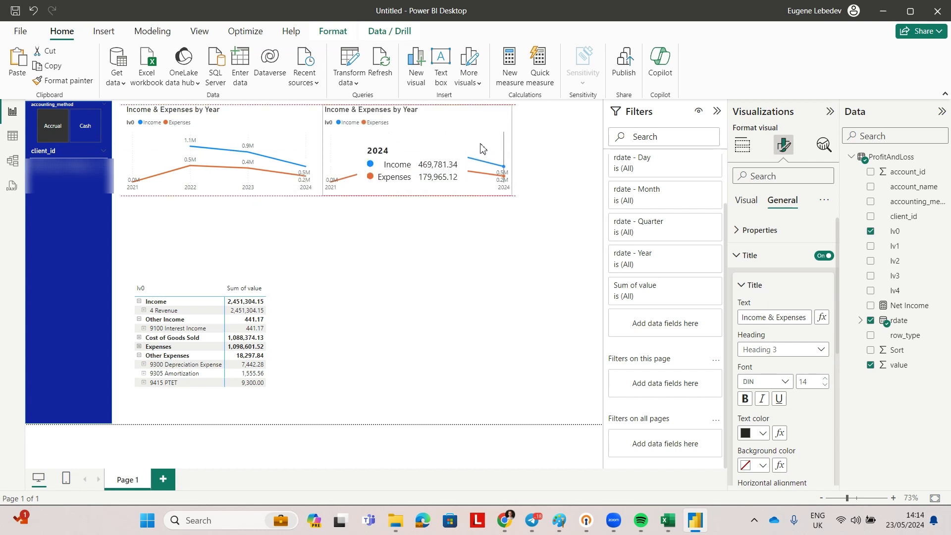
Step: Plot Net Income on the copied chart, removing the lv0 legend and the summed value from its Y-axis
{"action": "left_click", "coordinate": [870, 307]}
{"action": "left_click", "coordinate": [751, 150]}
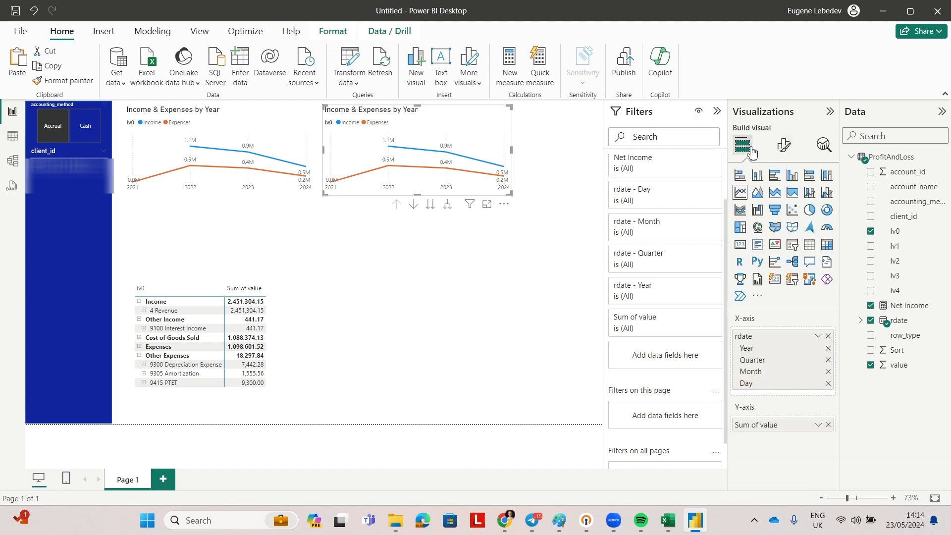
{"action": "scroll", "coordinate": [815, 434], "scroll_direction": "down", "scroll_amount": 3}
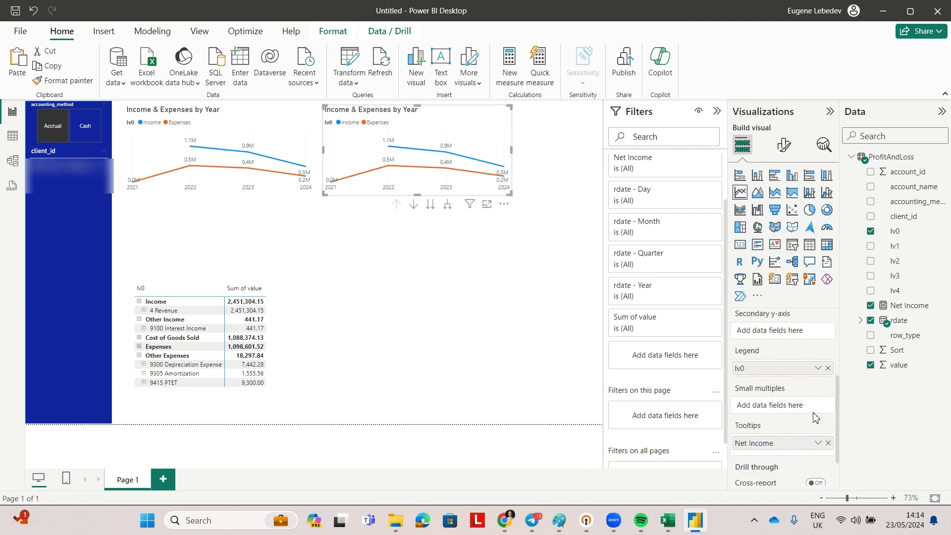
{"action": "left_click", "coordinate": [828, 368]}
{"action": "scroll", "coordinate": [826, 367], "scroll_direction": "up", "scroll_amount": 1}
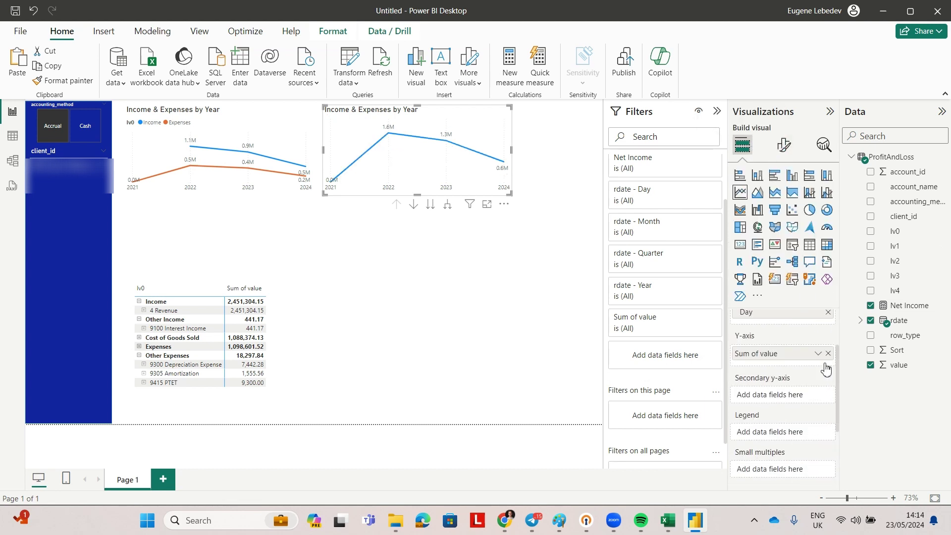
{"action": "left_click", "coordinate": [828, 337]}
{"action": "scroll", "coordinate": [815, 396], "scroll_direction": "down", "scroll_amount": 3}
Step: Clear the lv0 filter on the copied chart and title it "Net Income by Year"
{"action": "left_click", "coordinate": [784, 145]}
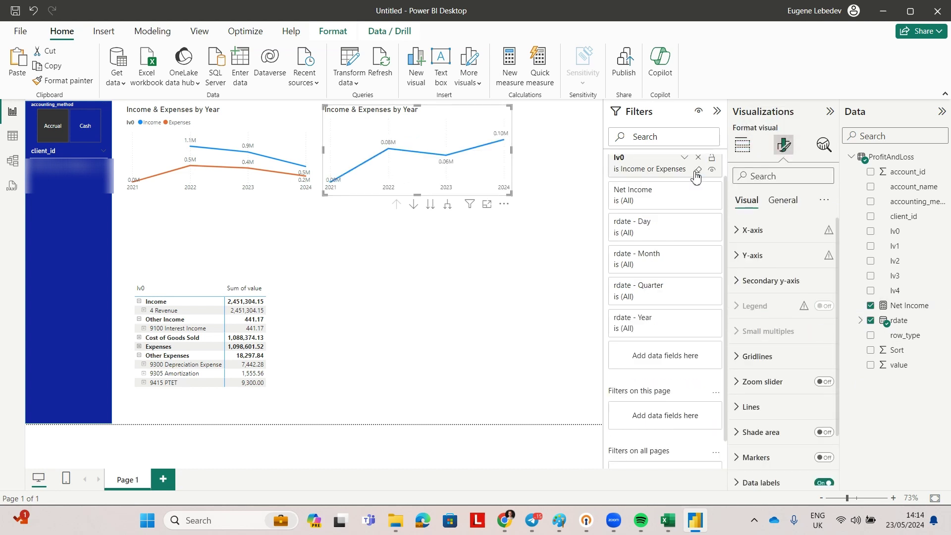
{"action": "left_click", "coordinate": [783, 199]}
{"action": "triple_click", "coordinate": [774, 317]}
{"action": "type", "text": "Net Income by Year"}
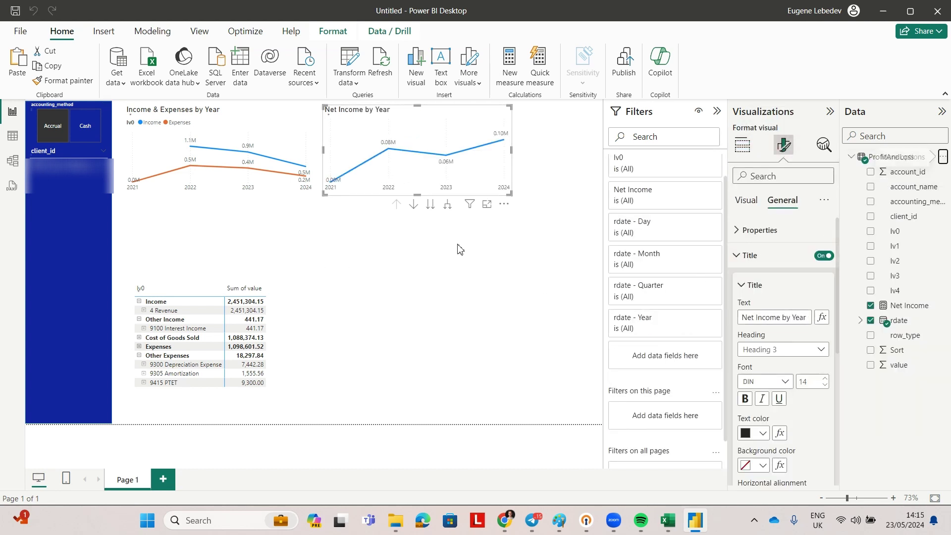
Step: Create the measure Net Income % = [Net Income] / CALCULATE(SUM(ProfitAndLoss[value]), ProfitAndLoss[lv0] = "Income") in the ProfitAndLoss table
{"action": "left_click", "coordinate": [943, 156]}
{"action": "left_click", "coordinate": [907, 171]}
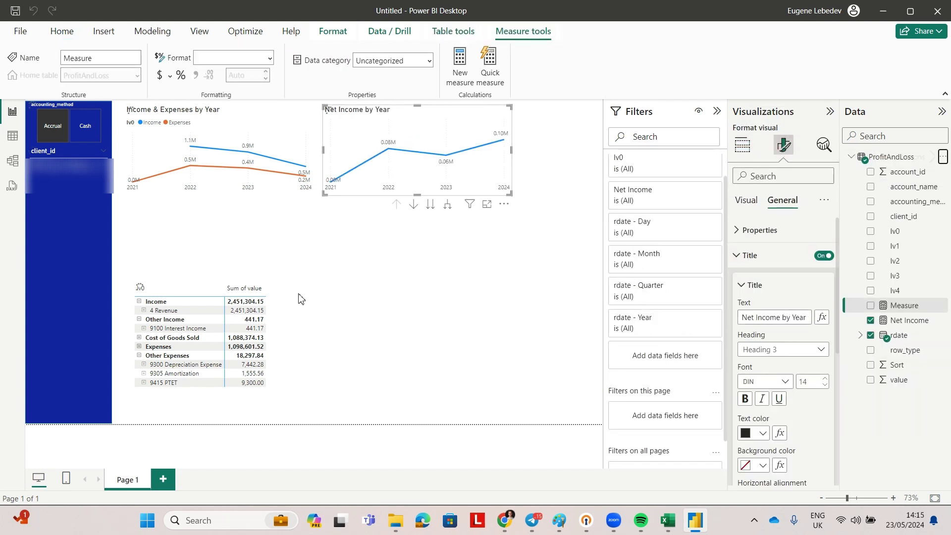
{"action": "key", "text": "ctrl+a"}
{"action": "type", "text": "N"}
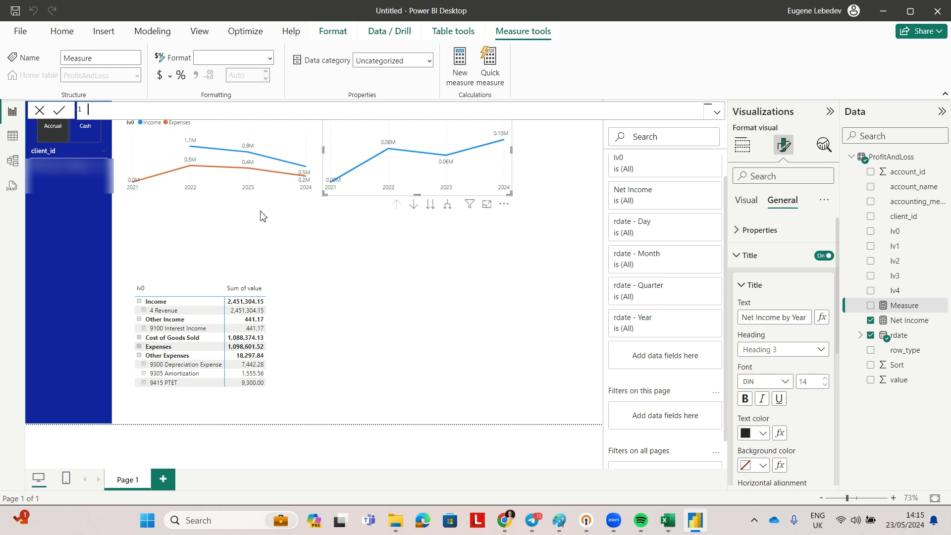
{"action": "type", "text": "% = [Net Income] / CALCULATE(SUM(ProfitAndLoss[value]), ProfitAndLoss[lv0] = "}
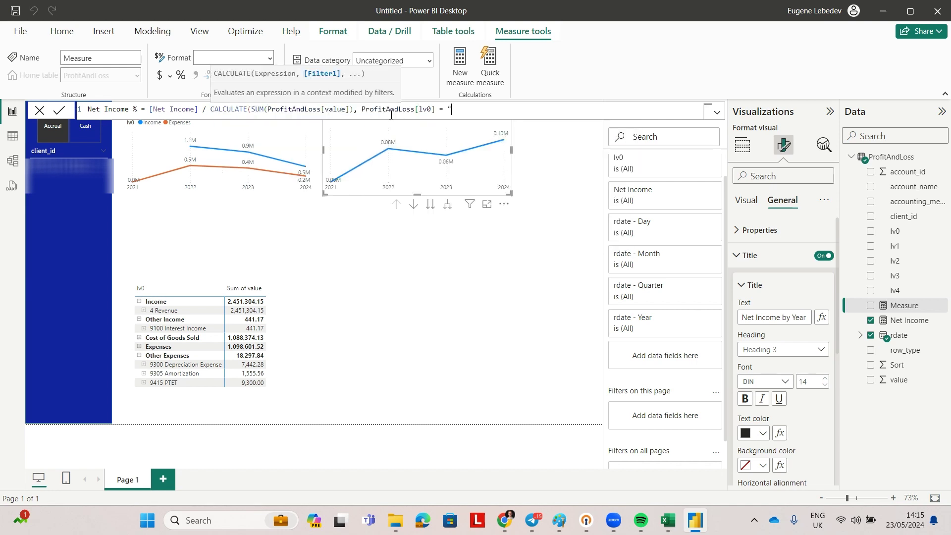
{"action": "type", "text": "\"Income\")"}
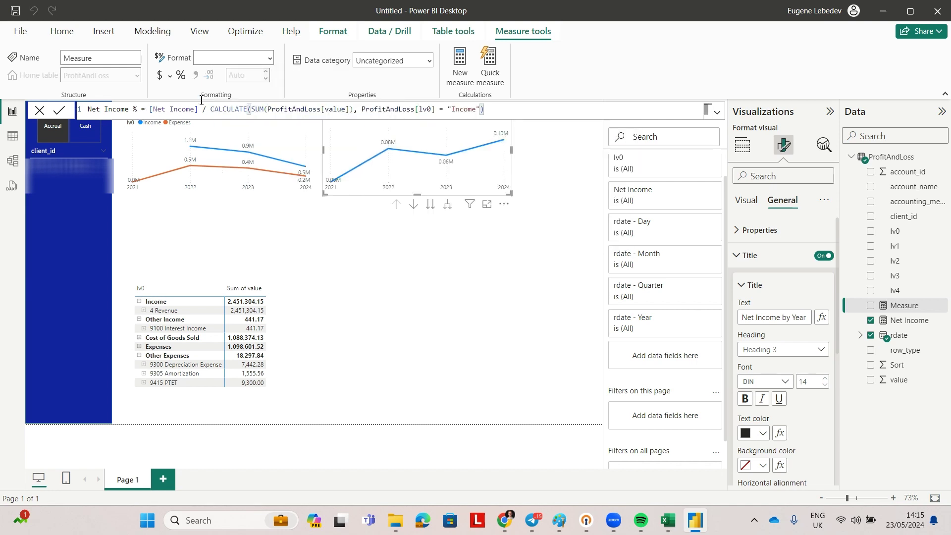
{"action": "key", "text": "Return"}
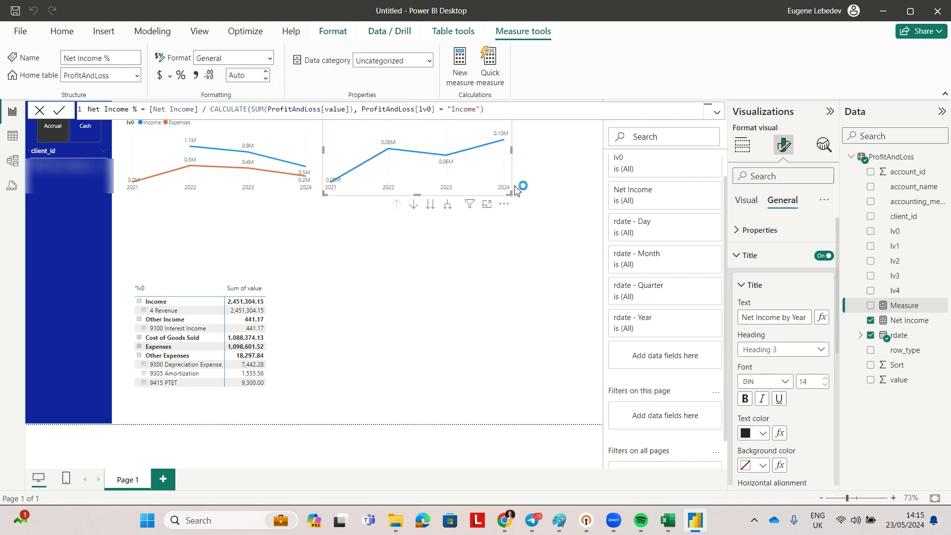
Step: Add Net Income % to the Net Income by Year chart and convert it to a line and stacked column chart
{"action": "left_click", "coordinate": [741, 147]}
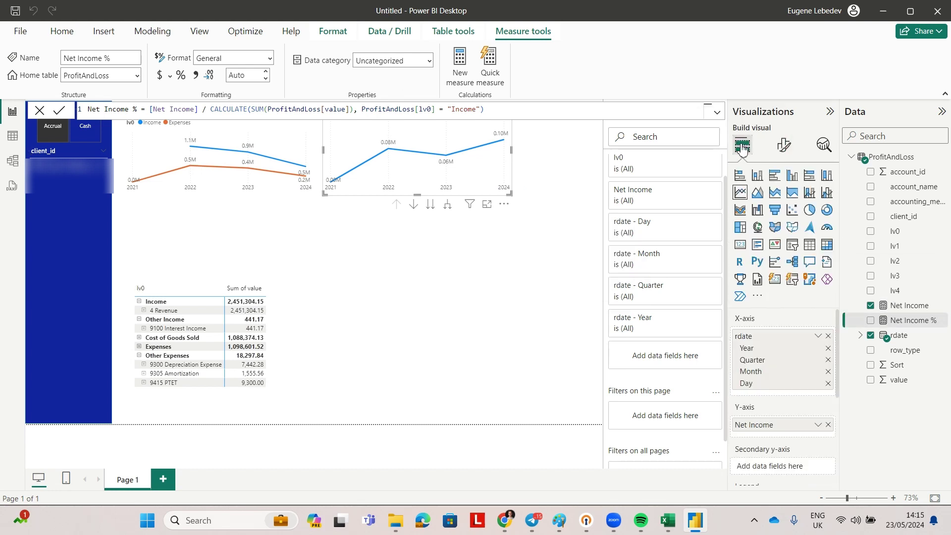
{"action": "left_click", "coordinate": [871, 321]}
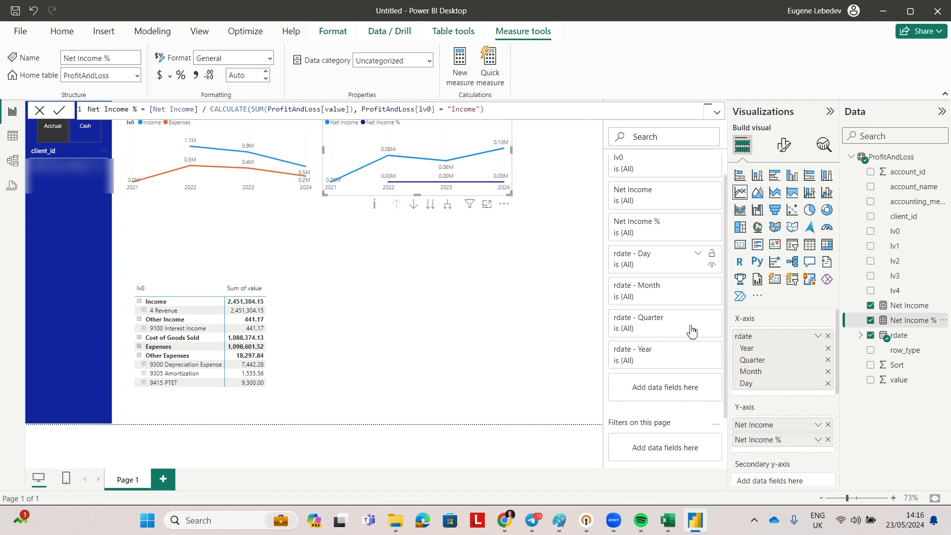
{"action": "left_click", "coordinate": [811, 195]}
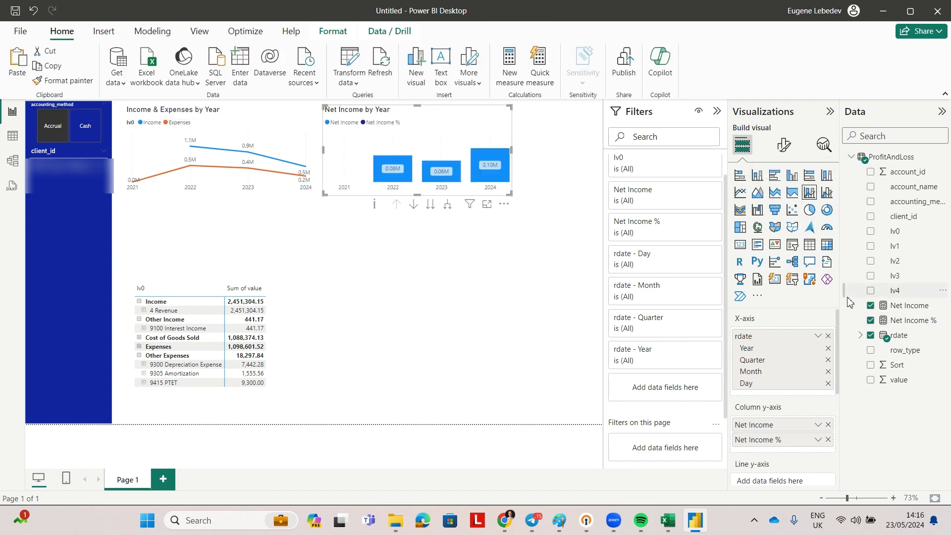
Step: Move Net Income % from the column y-axis to the line y-axis of the Net Income by Year chart
{"action": "scroll", "coordinate": [725, 412], "scroll_direction": "down", "scroll_amount": 1}
{"action": "scroll", "coordinate": [775, 431], "scroll_direction": "down", "scroll_amount": 1}
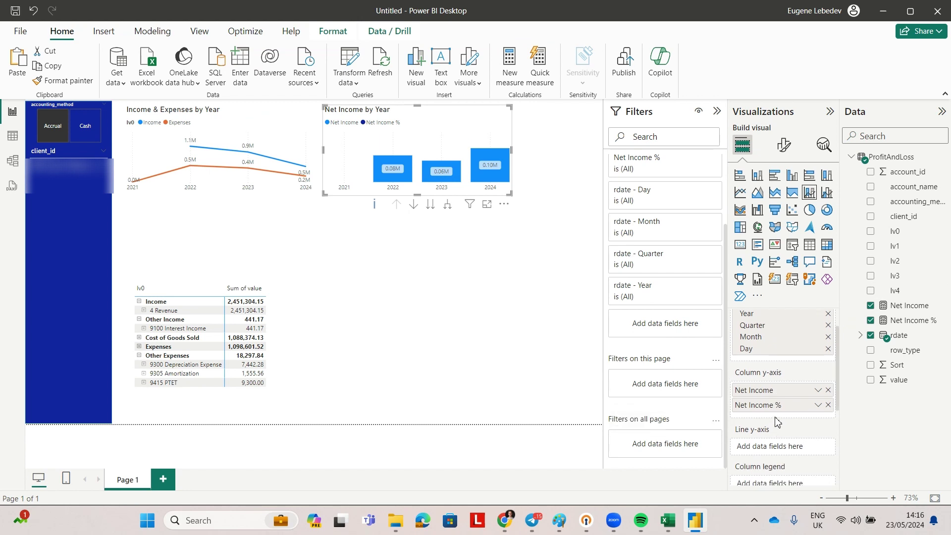
{"action": "left_click_drag", "start_coordinate": [782, 418], "coordinate": [780, 450]}
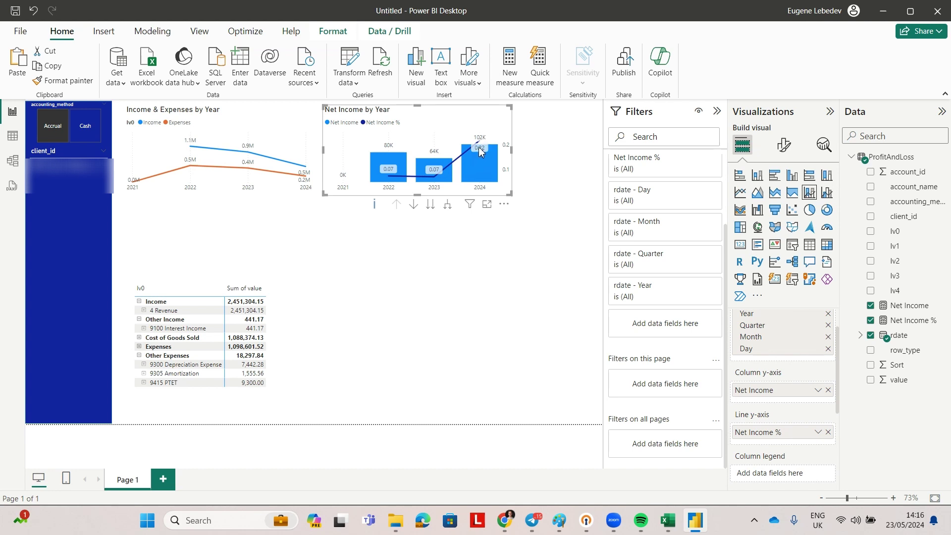
{"action": "mouse_move", "coordinate": [474, 147]}
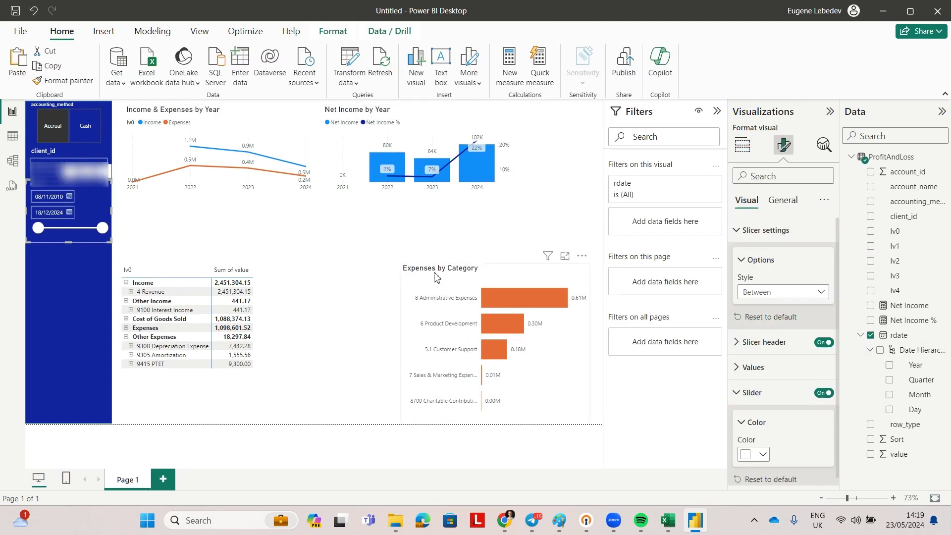
Step: Test the date slicer by setting its end date to 22/06/2023 and restoring it to 18/12/2024
{"action": "left_click", "coordinate": [435, 277]}
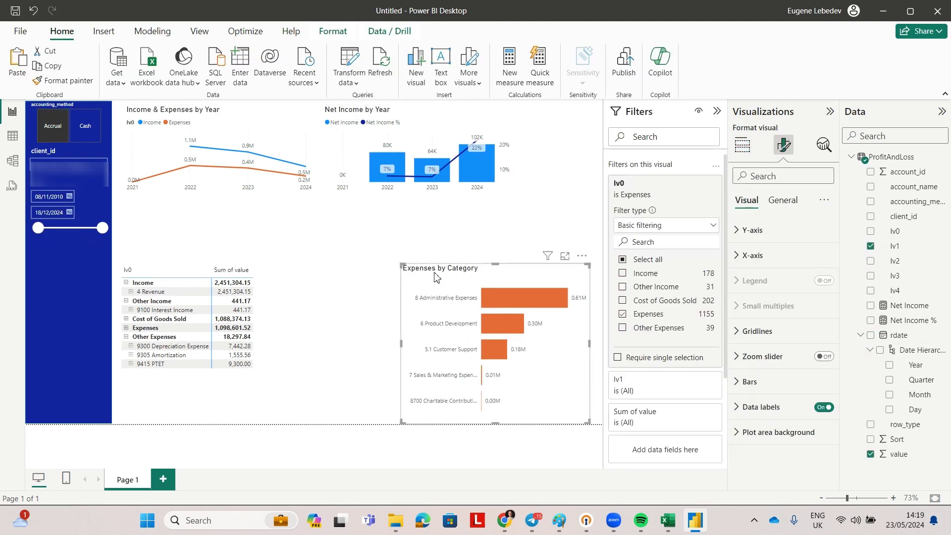
{"action": "left_click", "coordinate": [105, 213]}
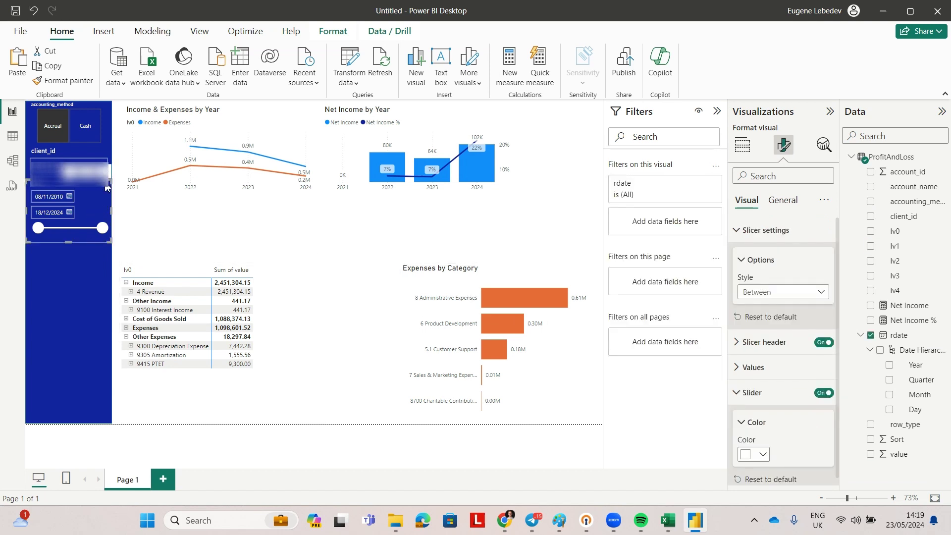
{"action": "mouse_move", "coordinate": [102, 230]}
{"action": "left_mouse_down"}
{"action": "mouse_move", "coordinate": [77, 230]}
{"action": "mouse_move", "coordinate": [96, 229]}
{"action": "left_mouse_up"}
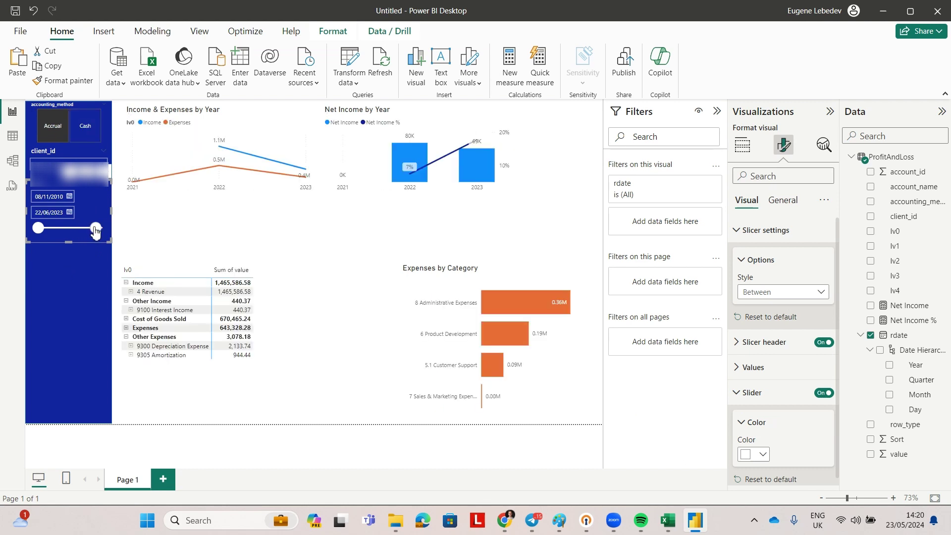
{"action": "left_click_drag", "start_coordinate": [97, 232], "coordinate": [114, 232]}
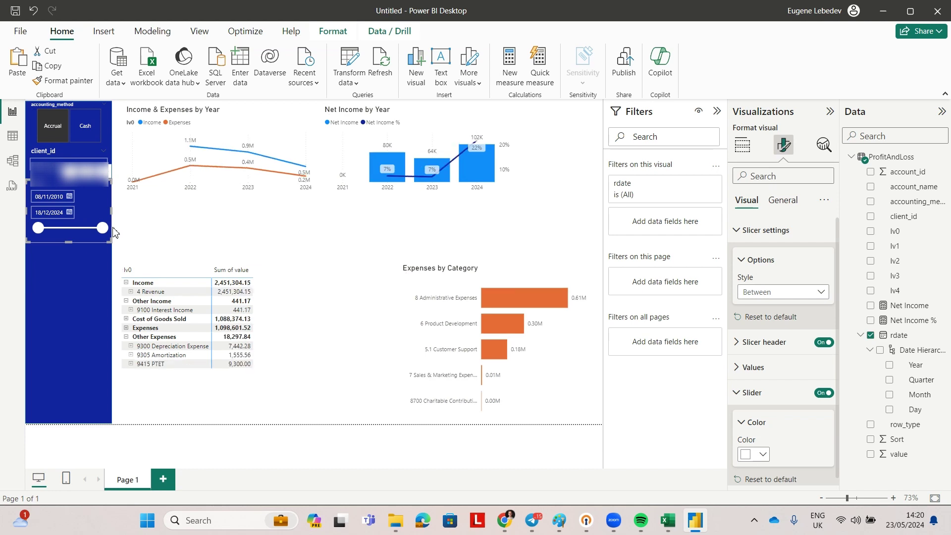
Step: Cross-filter the report by the Expenses row of the matrix and clear that selection
{"action": "left_click", "coordinate": [459, 282]}
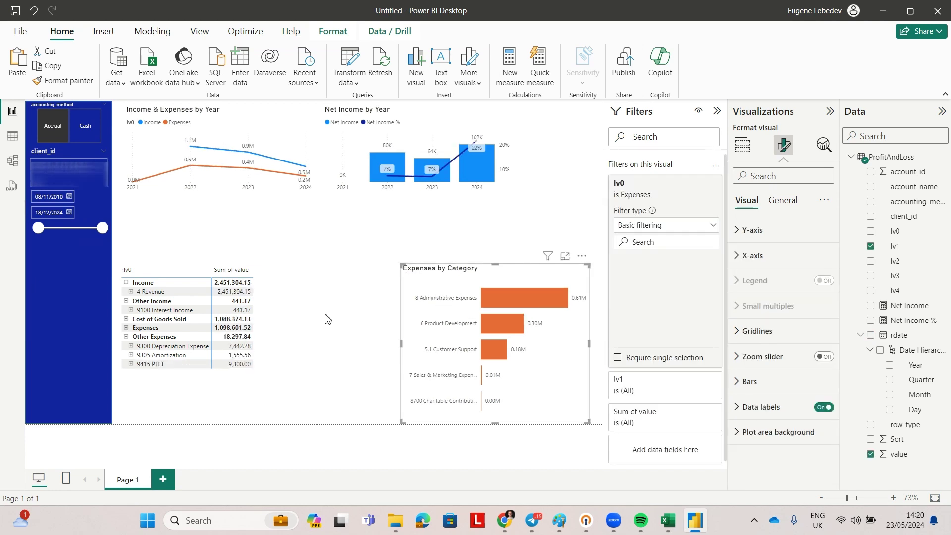
{"action": "left_click", "coordinate": [151, 332]}
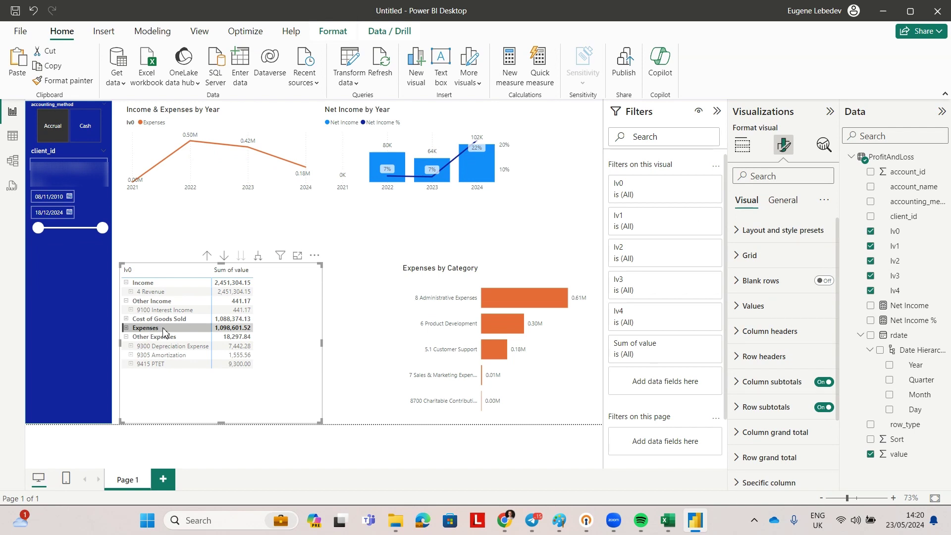
{"action": "left_click", "coordinate": [168, 332]}
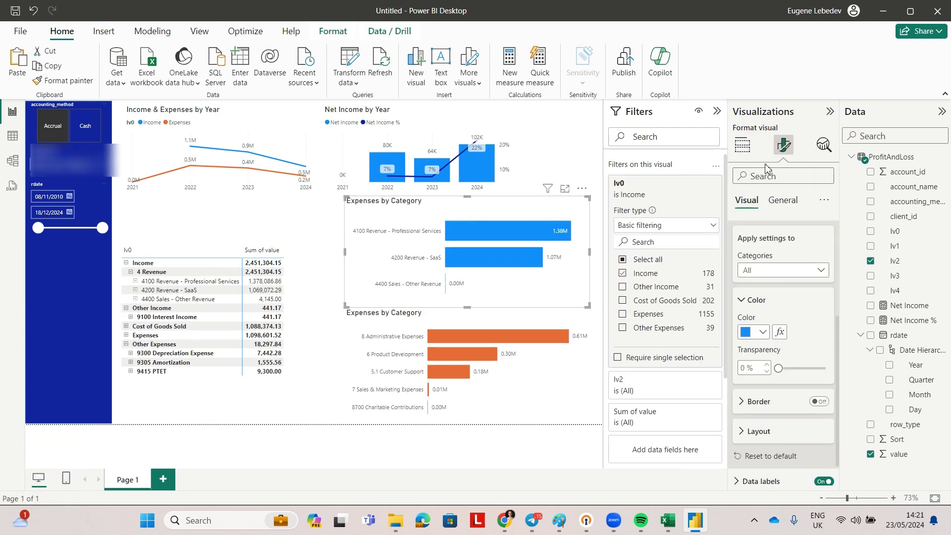
Step: Retitle the bar chart filtered to Income as "Income by Category"
{"action": "left_click", "coordinate": [769, 203]}
{"action": "left_click", "coordinate": [768, 257]}
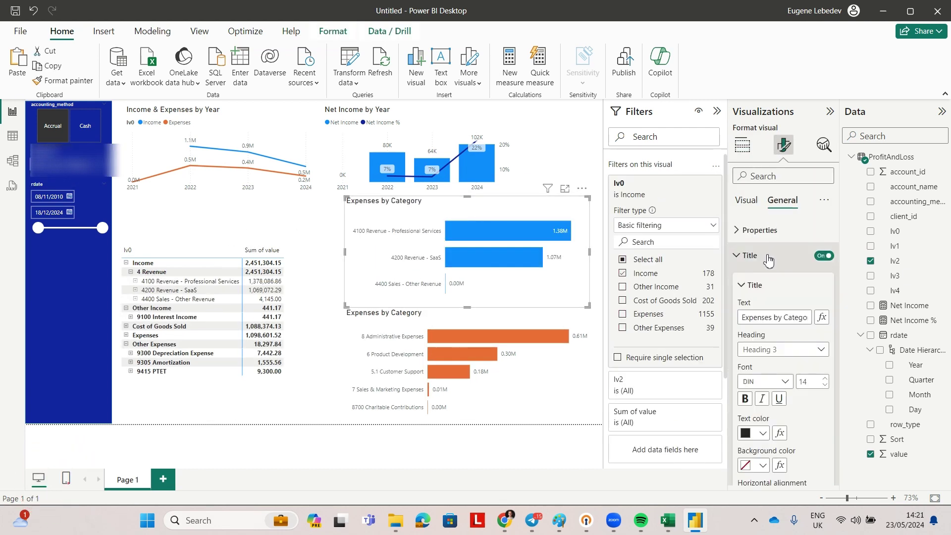
{"action": "double_click", "coordinate": [754, 318]}
{"action": "type", "text": "Income"}
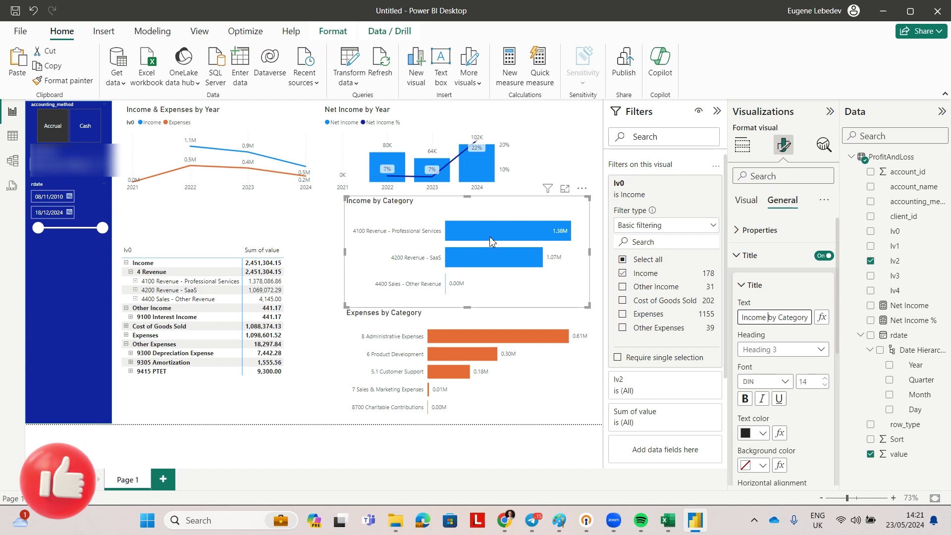
{"action": "left_click", "coordinate": [216, 231]}
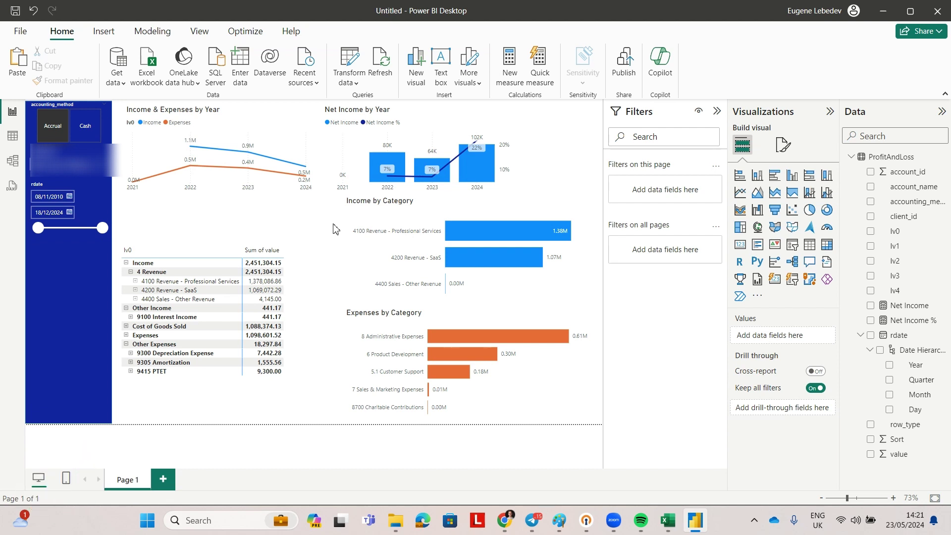
Step: Check the report for several different clients with the client_id slicer and return to the initially selected client
{"action": "left_click", "coordinate": [70, 163]}
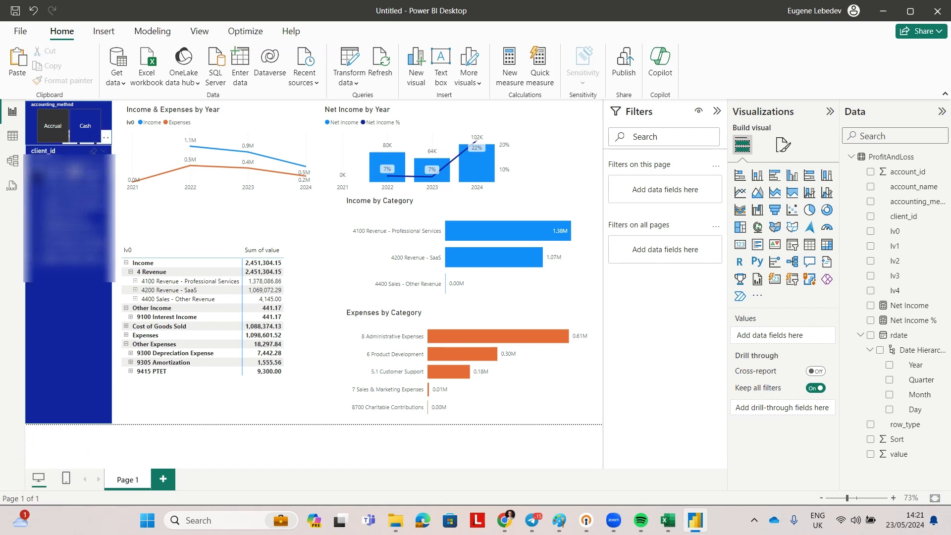
{"action": "left_click", "coordinate": [73, 203]}
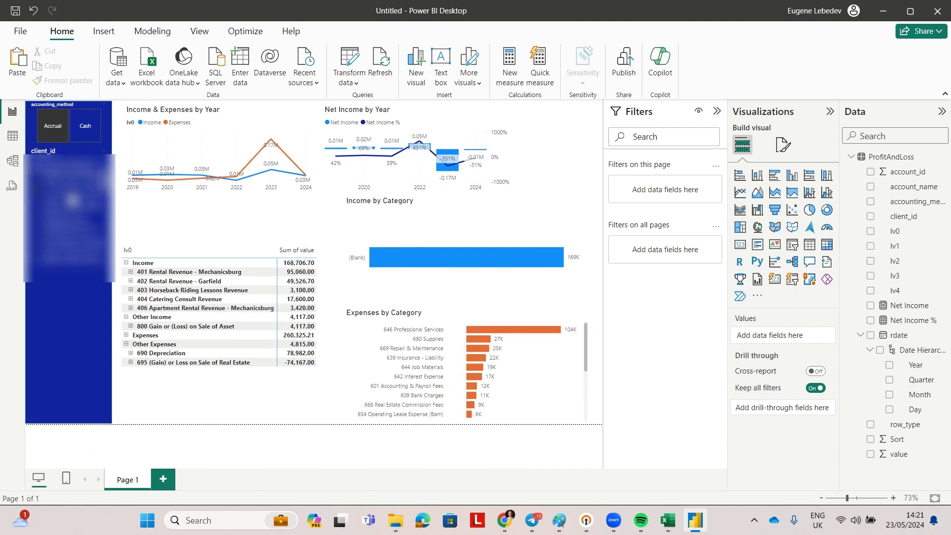
{"action": "left_click", "coordinate": [69, 210]}
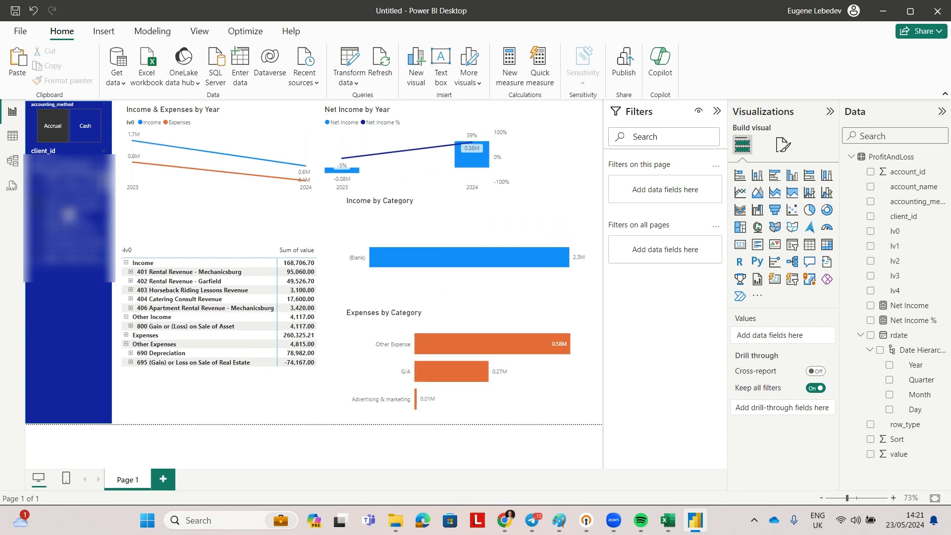
{"action": "left_click", "coordinate": [69, 217]}
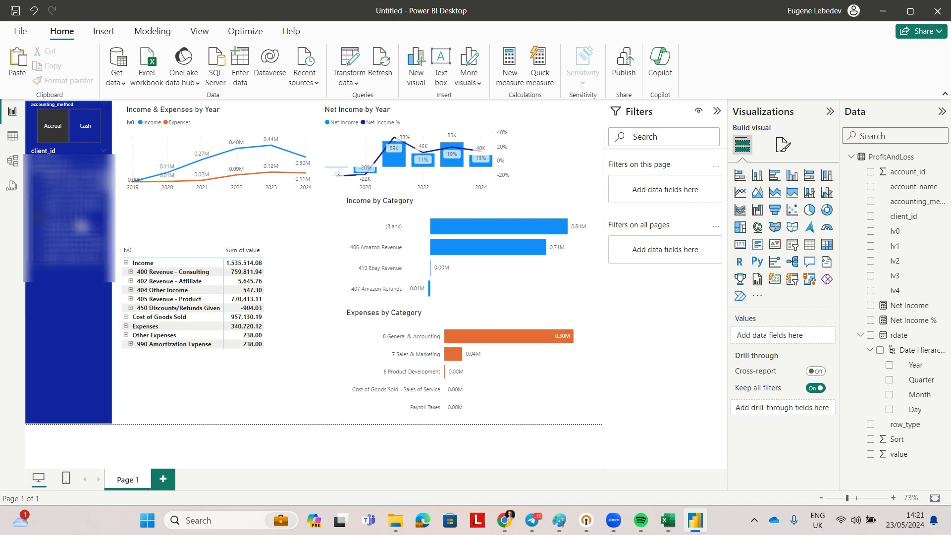
{"action": "left_click", "coordinate": [81, 227]}
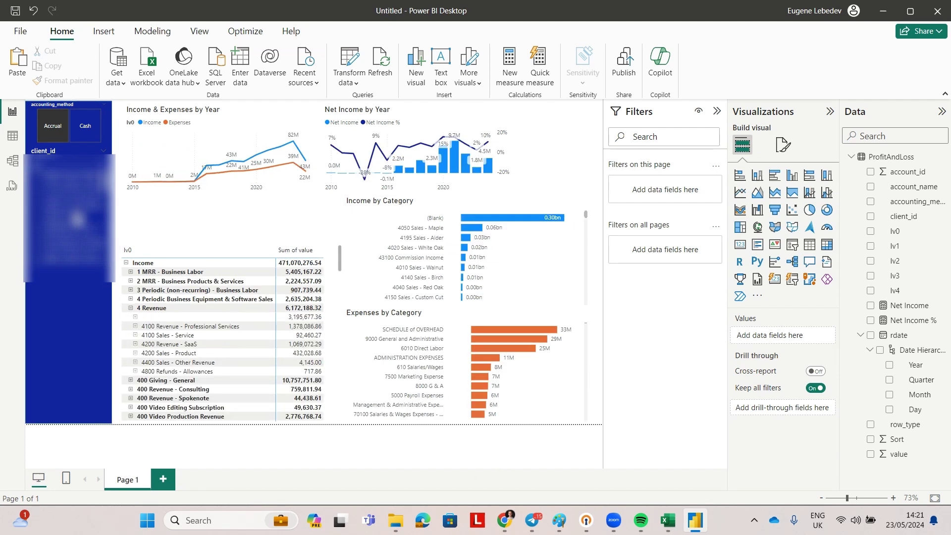
{"action": "left_click", "coordinate": [67, 165]}
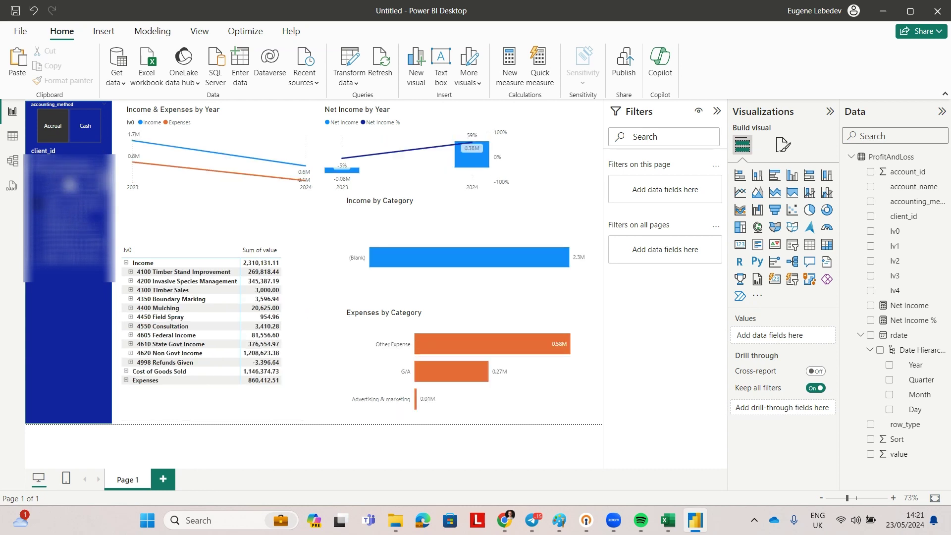
{"action": "left_click", "coordinate": [69, 181]}
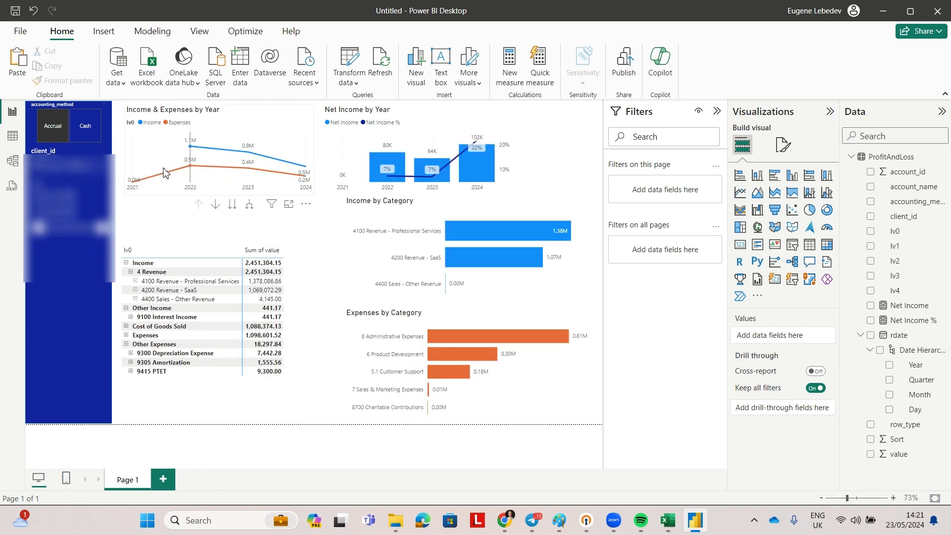
{"action": "mouse_move", "coordinate": [448, 261]}
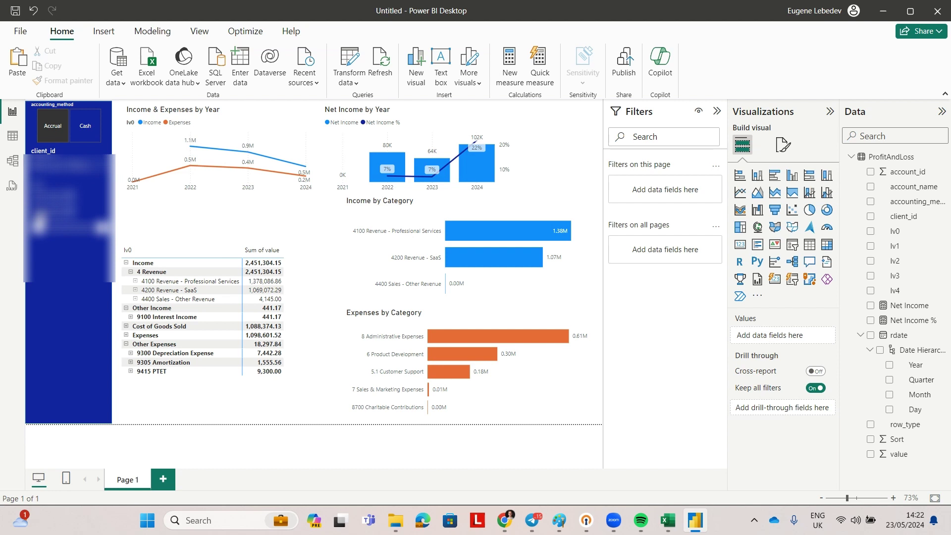
Step: Switch to the FringeAdvisory_detail (3) report and review its P&L Table, Balance Visual, Balance Table and P&L visual pages and the Client slicer options
{"action": "key", "text": "alt+Tab"}
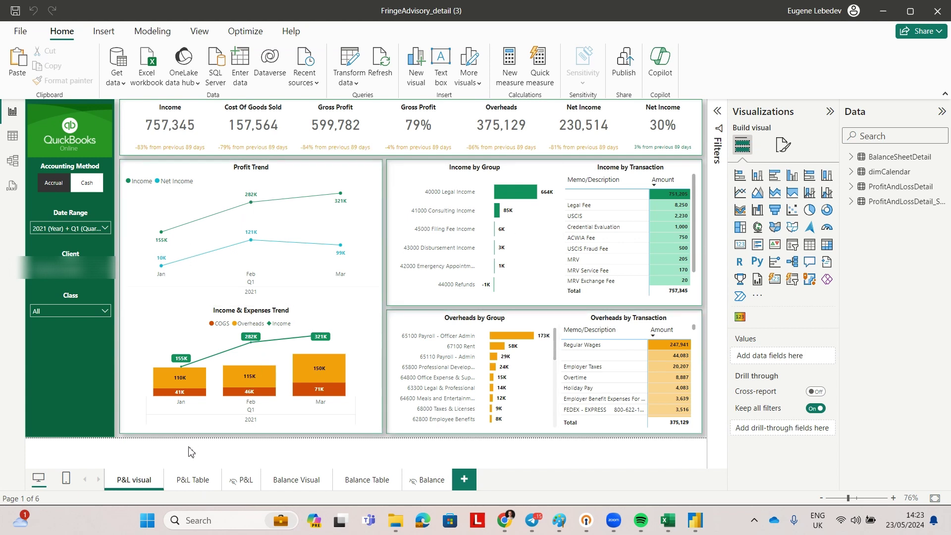
{"action": "left_click", "coordinate": [184, 485]}
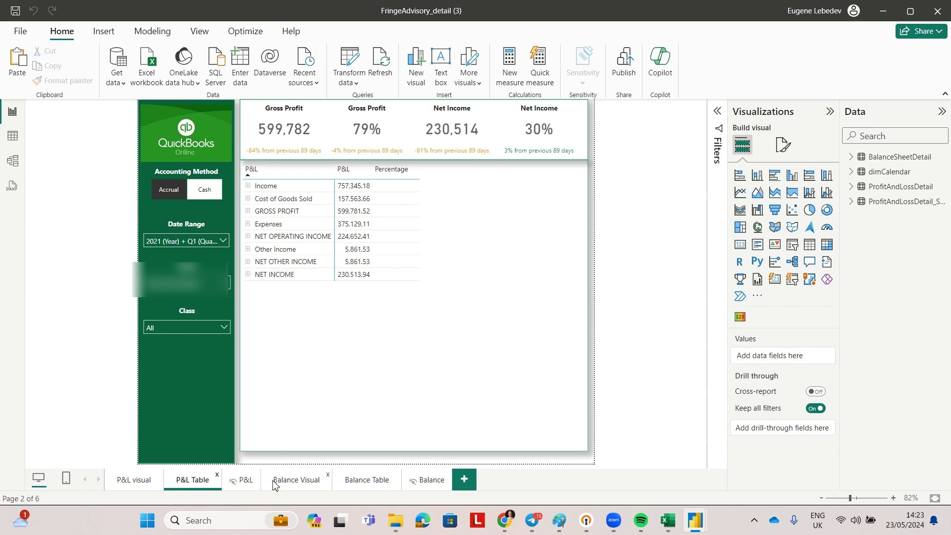
{"action": "left_click", "coordinate": [296, 480]}
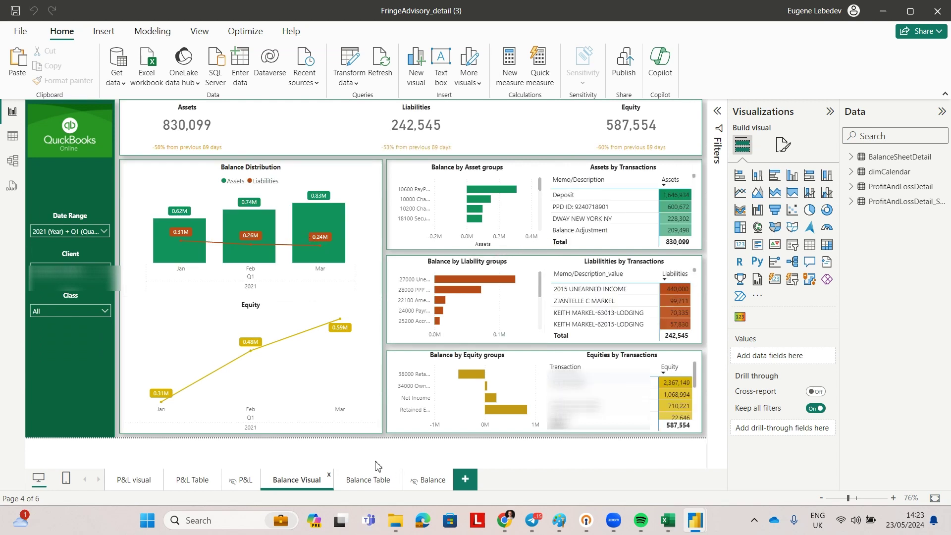
{"action": "left_click", "coordinate": [358, 483]}
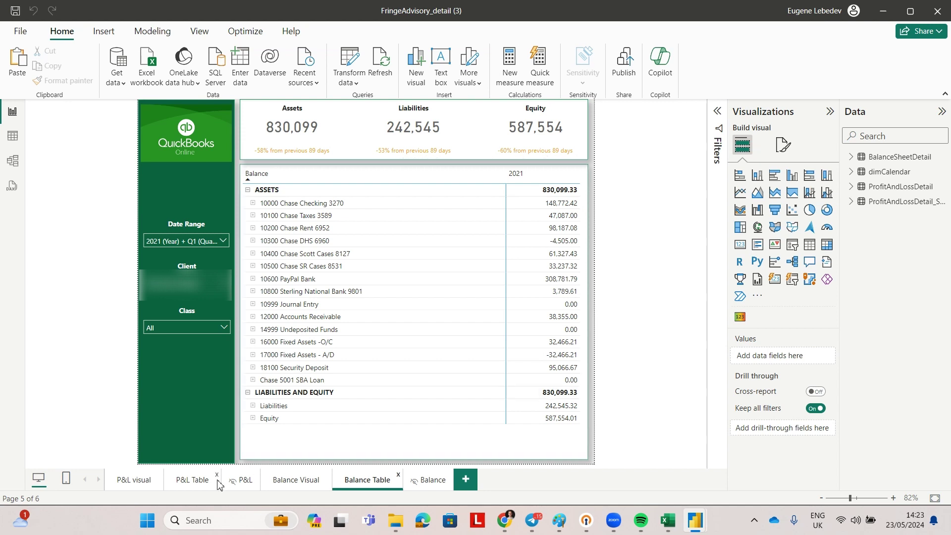
{"action": "left_click", "coordinate": [117, 484]}
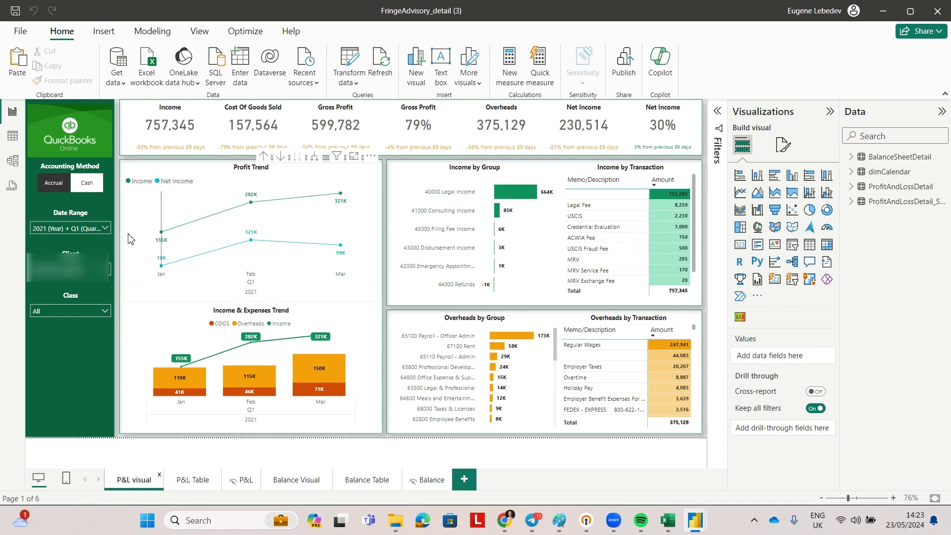
{"action": "left_click", "coordinate": [92, 269]}
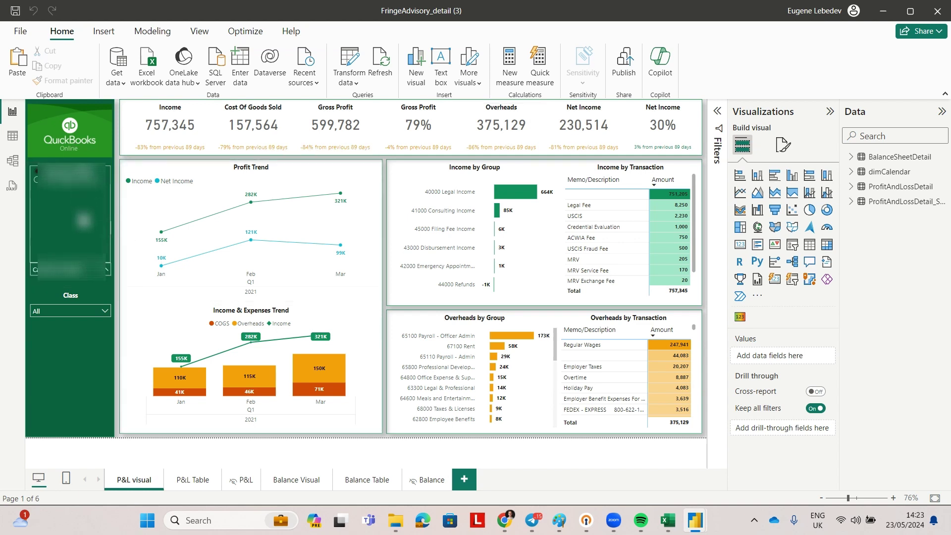
{"action": "left_click", "coordinate": [90, 280]}
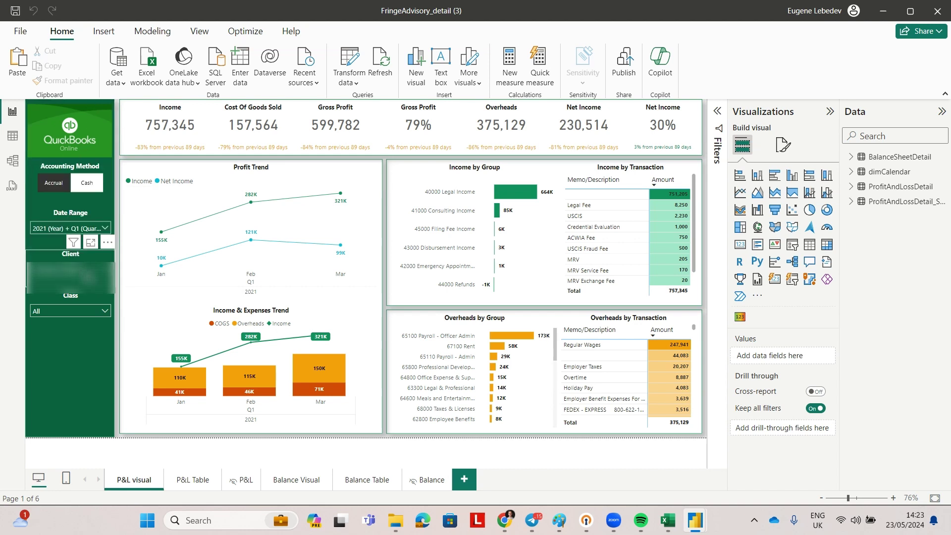